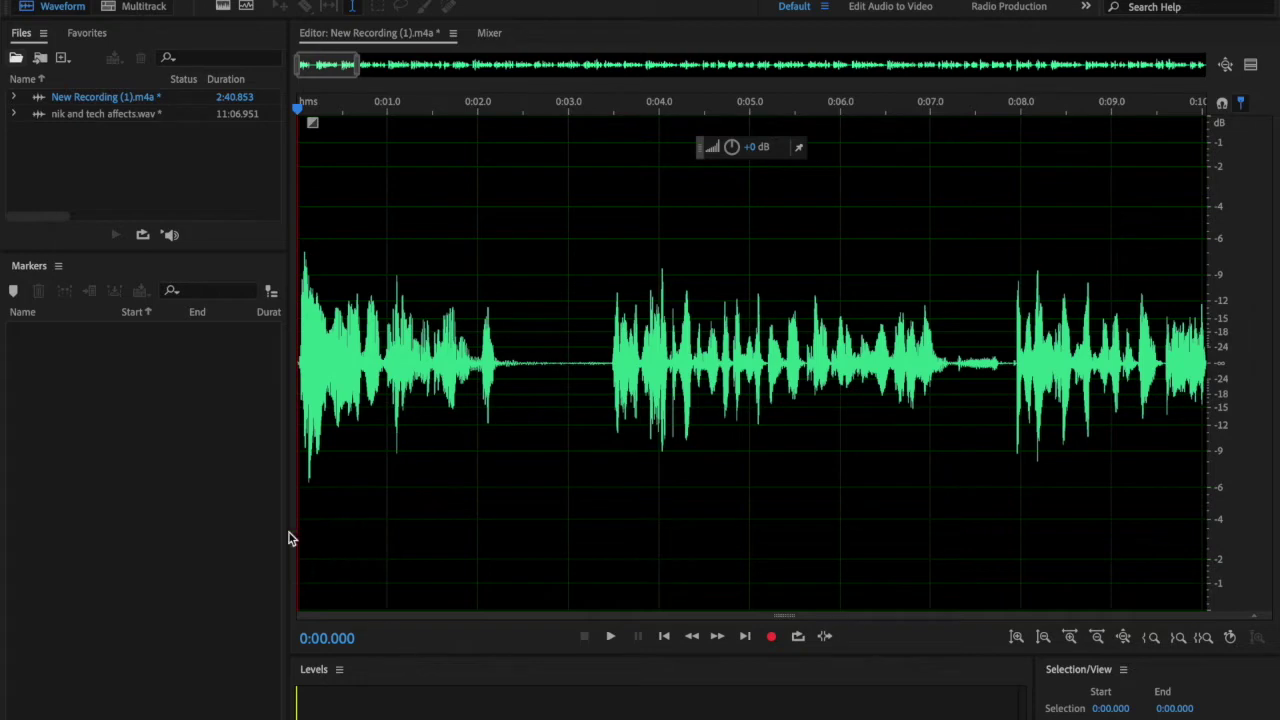
Start saving the recording in a new format with File > Save As.
{"action": "left_click", "coordinate": [118, 0]}
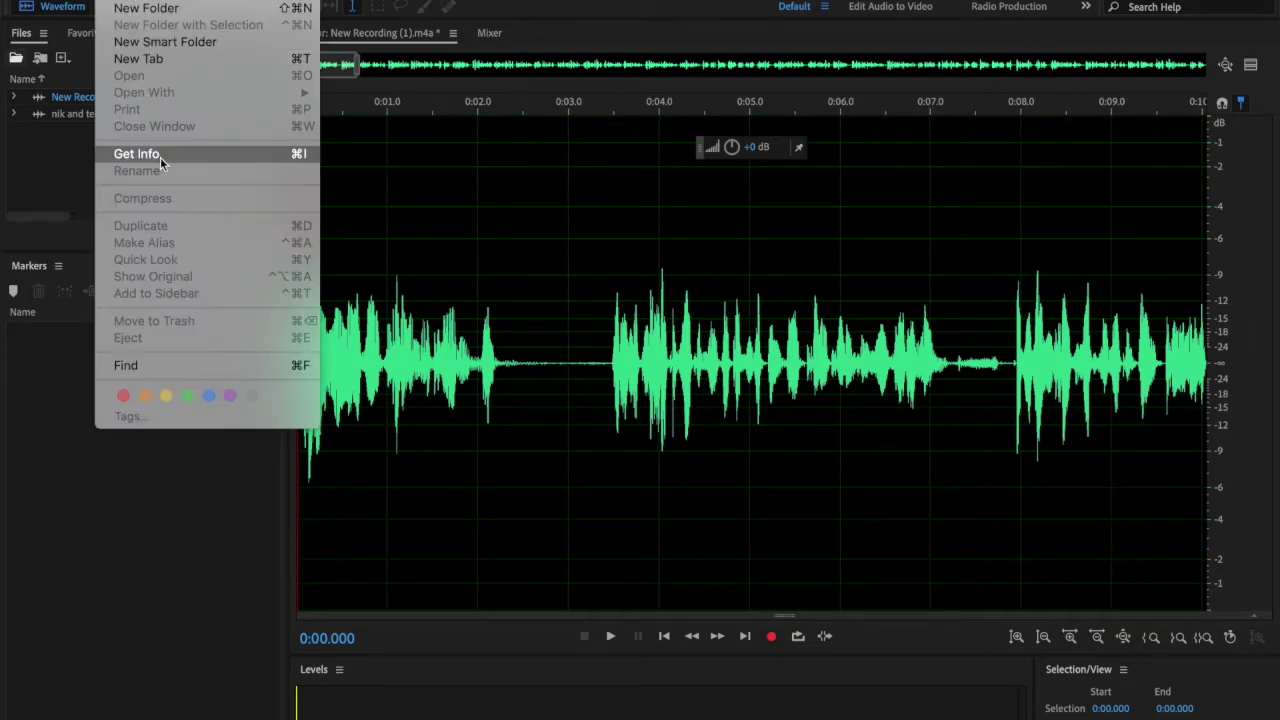
{"action": "left_click", "coordinate": [563, 10]}
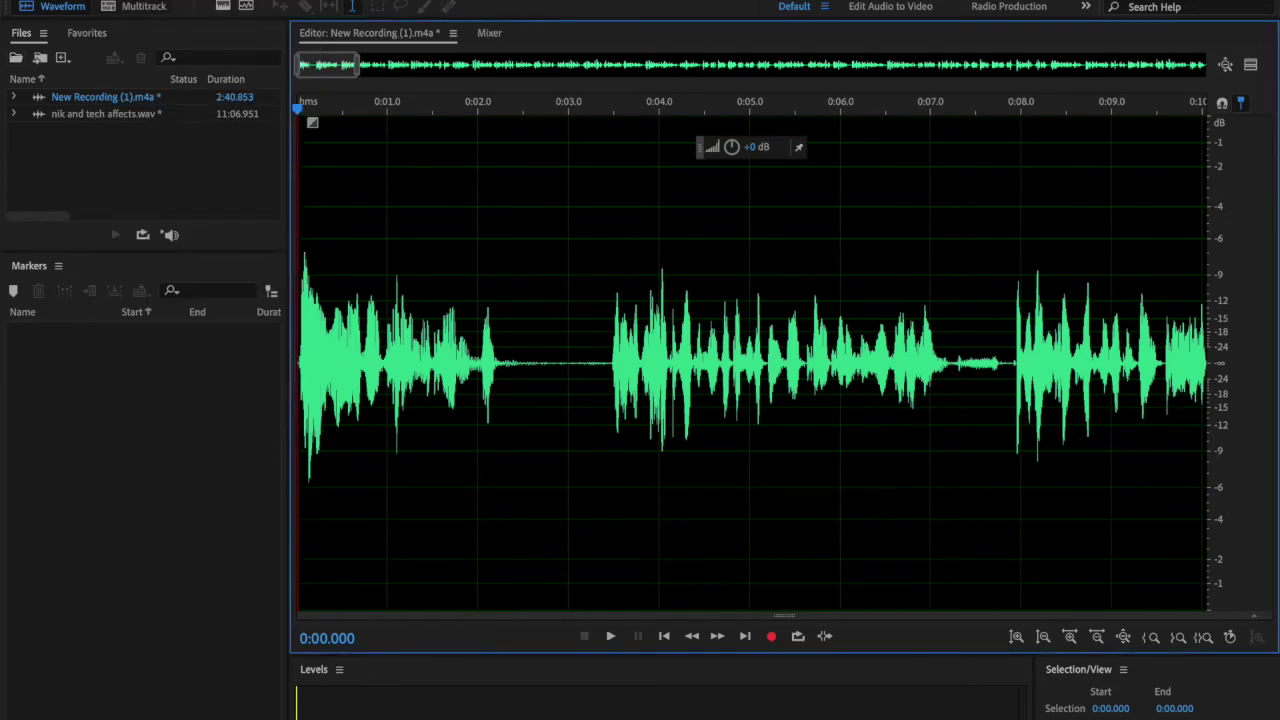
{"action": "left_click", "coordinate": [170, 0]}
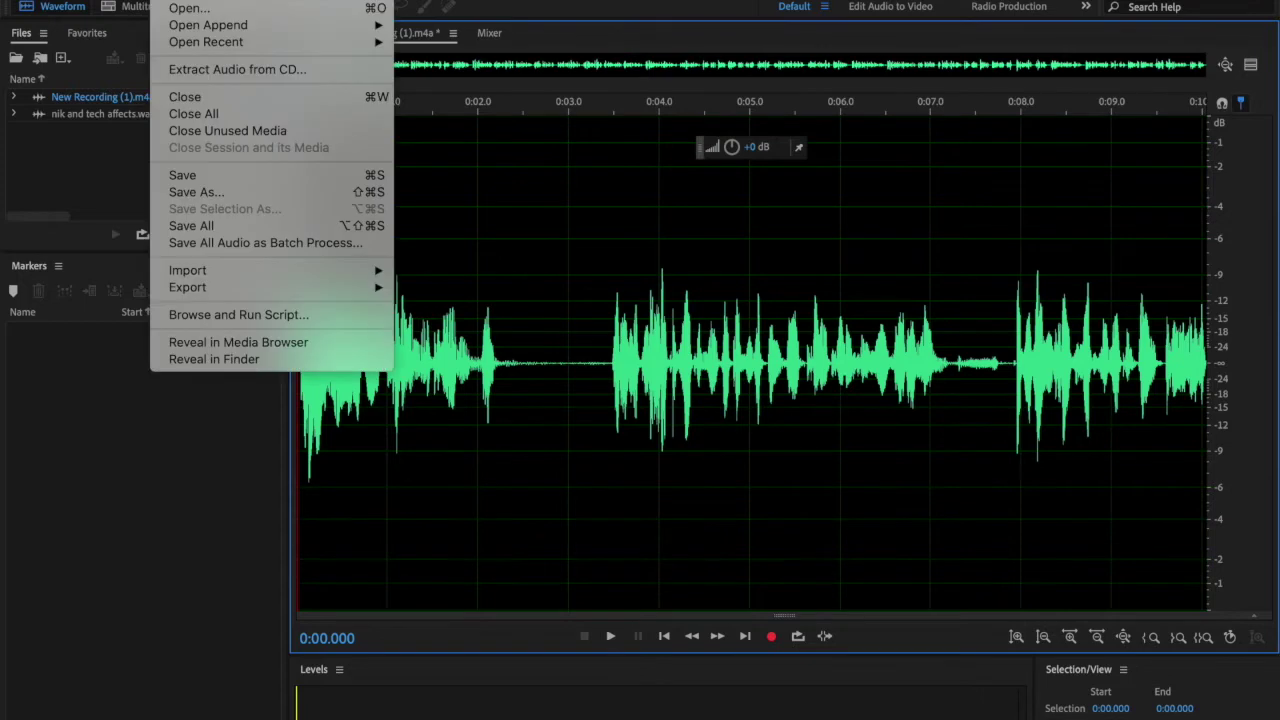
{"action": "left_click", "coordinate": [212, 193]}
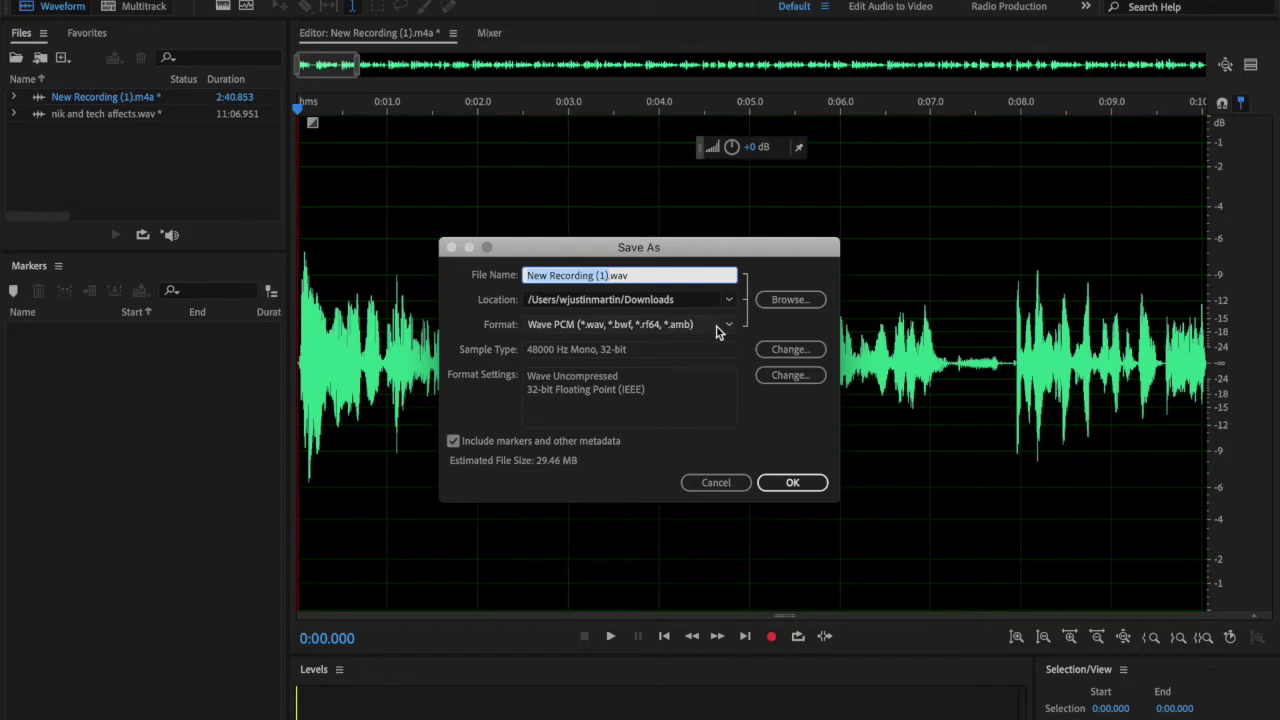
Convert the sample type to 44100 Hz mono 16-bit, then browse for the save folder.
{"action": "left_click", "coordinate": [783, 352]}
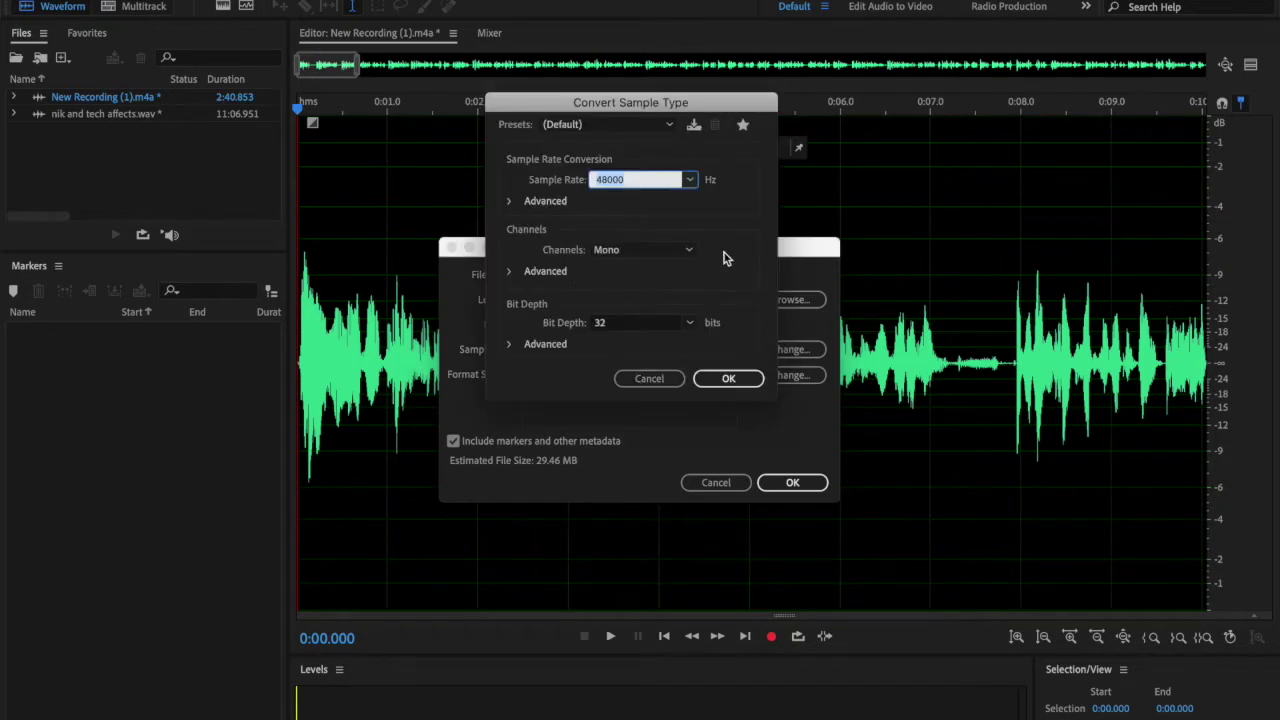
{"action": "left_click", "coordinate": [689, 180]}
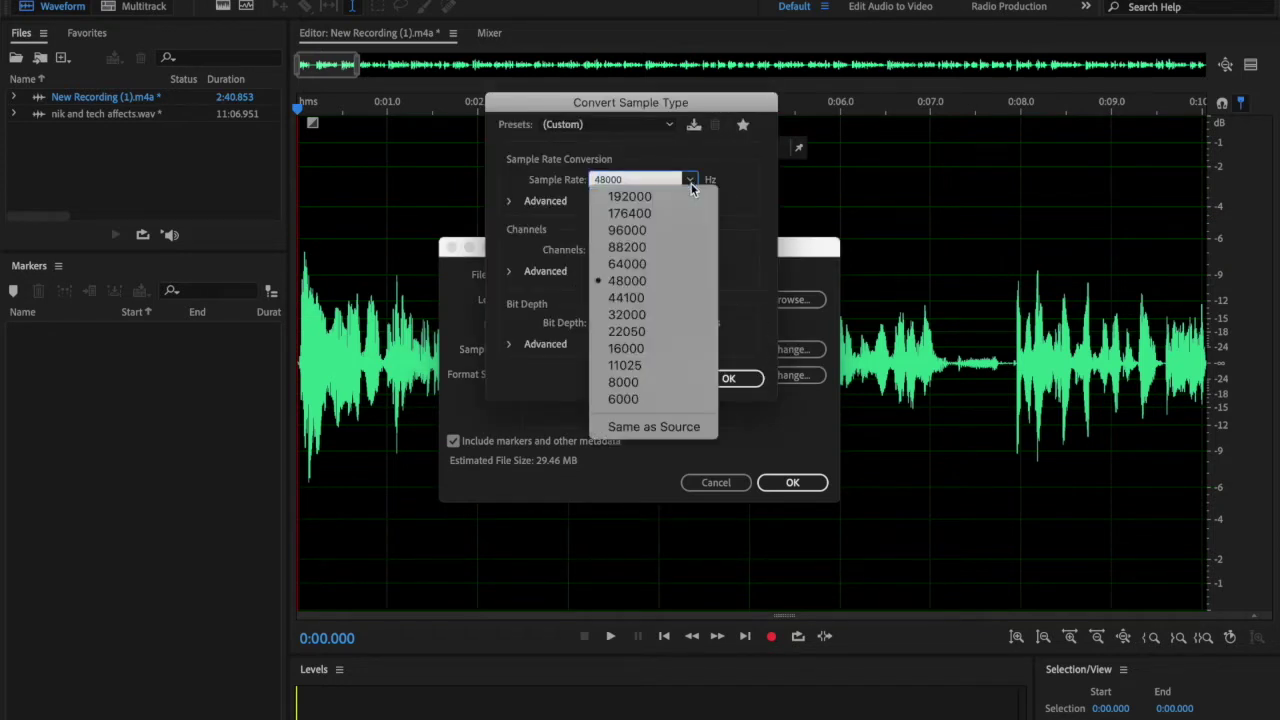
{"action": "left_click", "coordinate": [653, 299]}
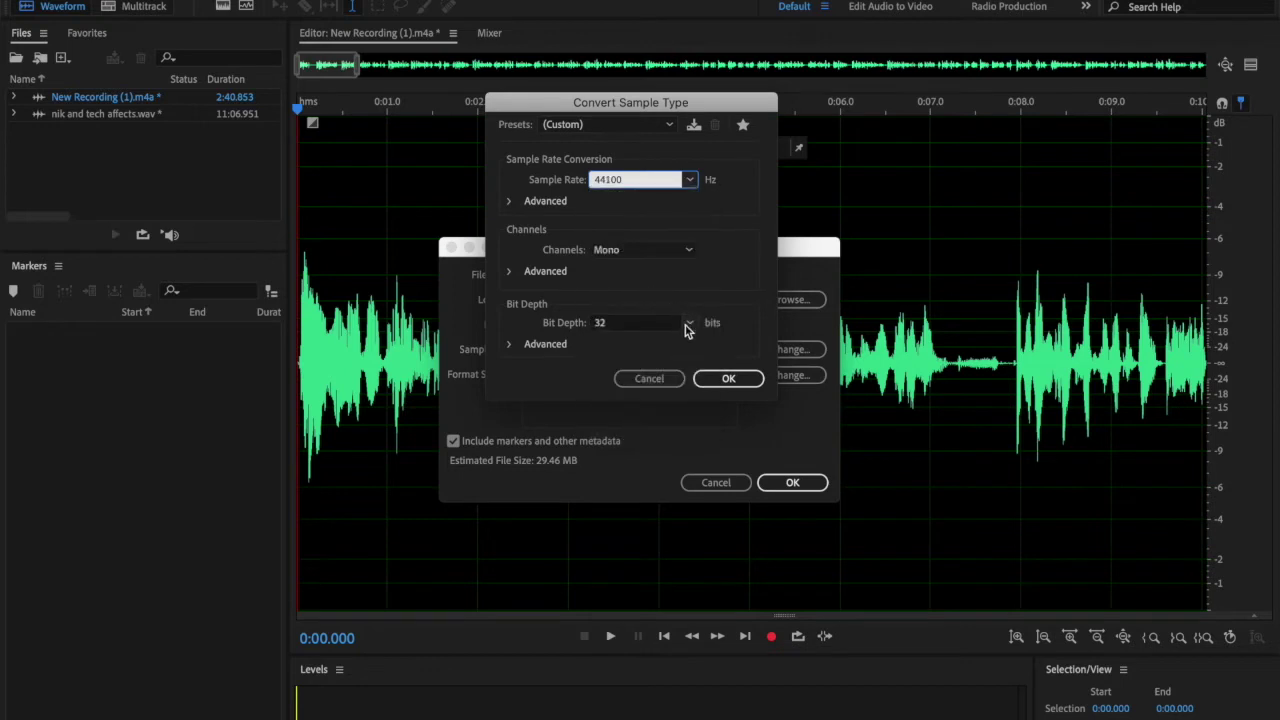
{"action": "left_click", "coordinate": [689, 322]}
{"action": "left_click", "coordinate": [668, 358]}
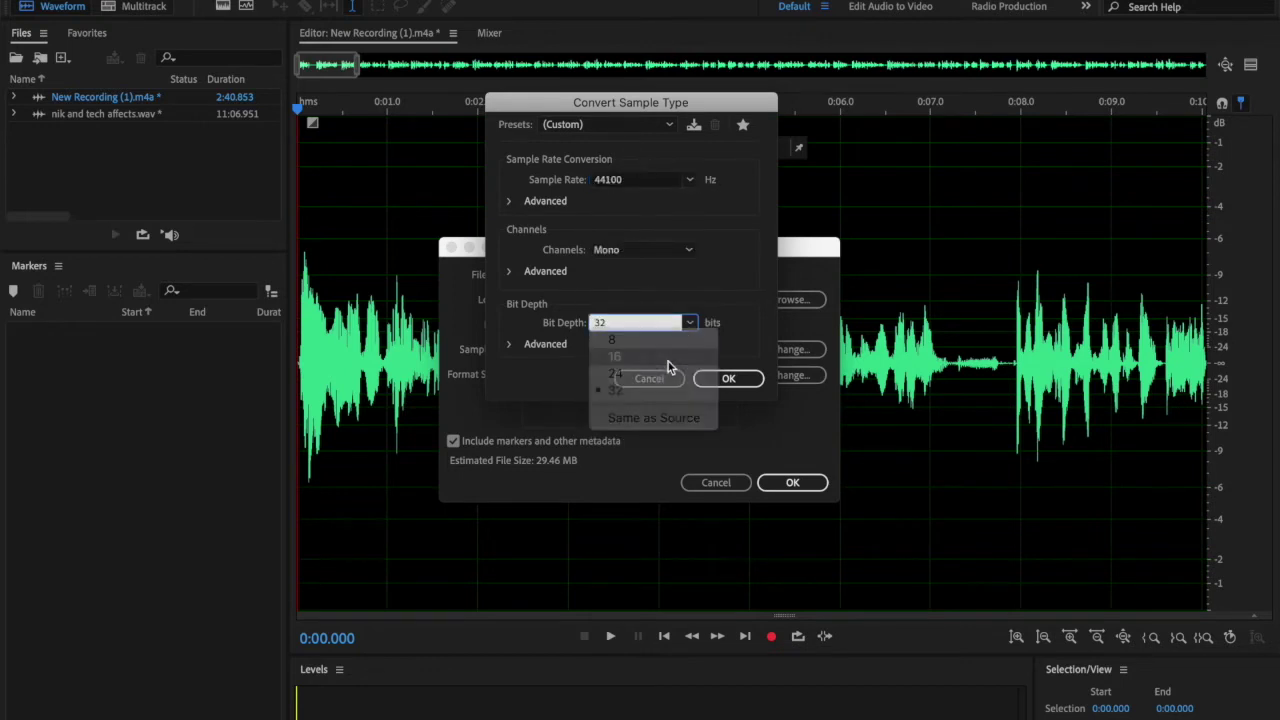
{"action": "left_click", "coordinate": [729, 377]}
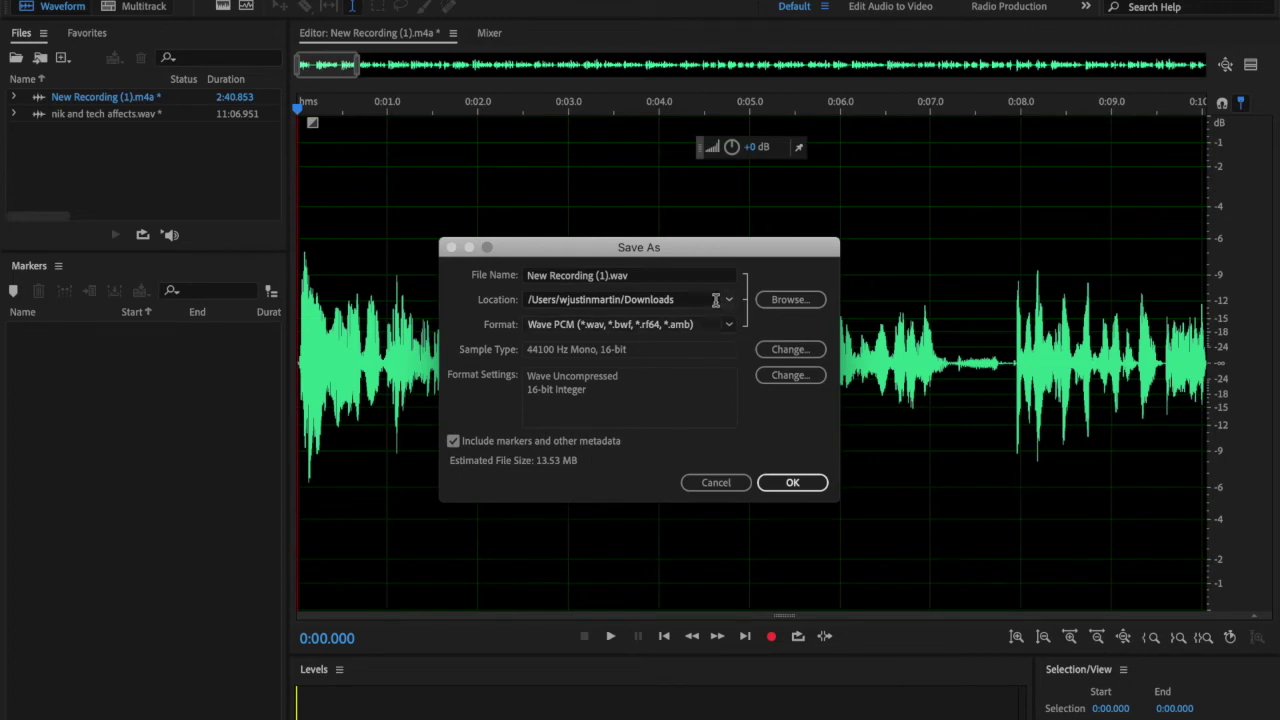
{"action": "left_click", "coordinate": [784, 300]}
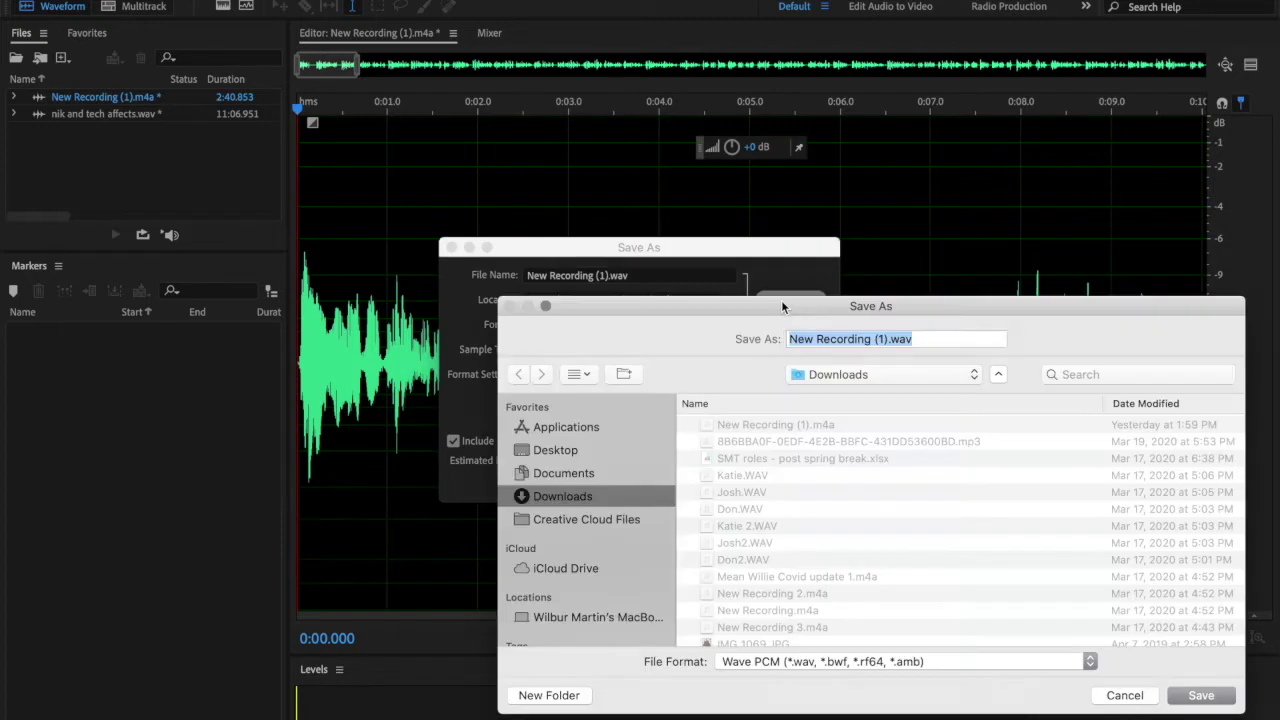
Choose the Audition folder on the Desktop as the save location.
{"action": "left_click", "coordinate": [570, 450]}
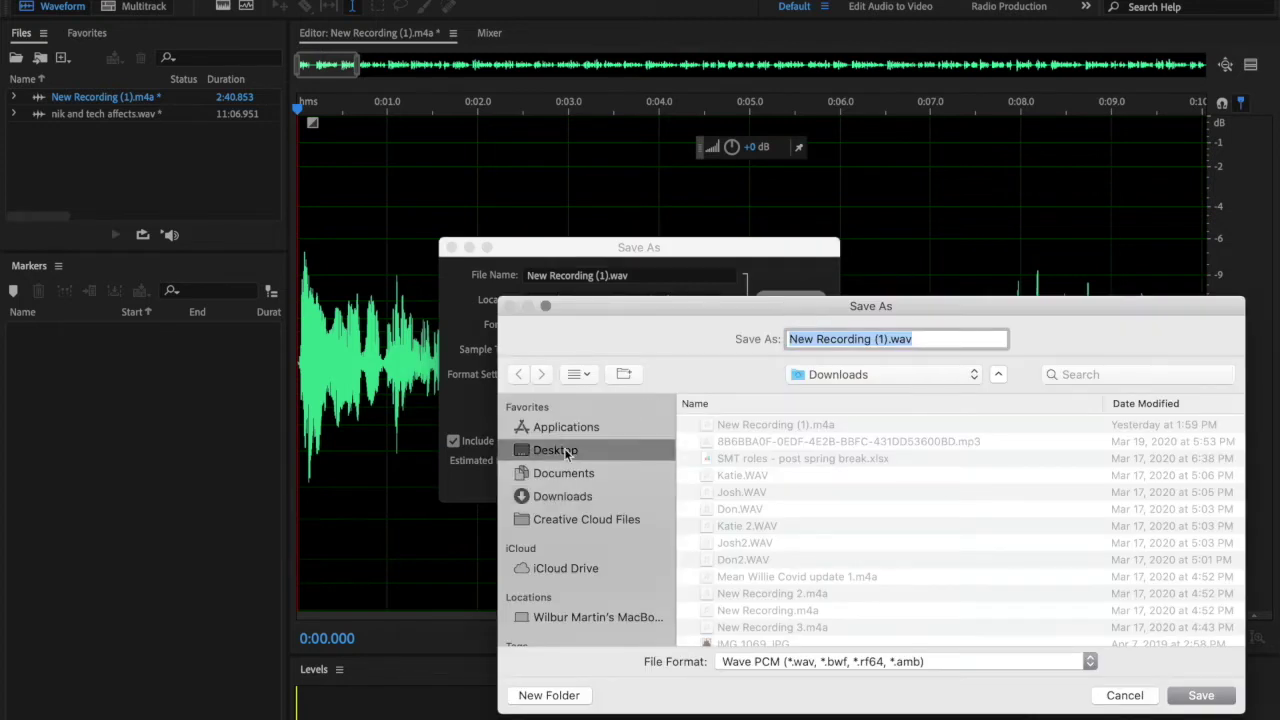
{"action": "left_click", "coordinate": [766, 443]}
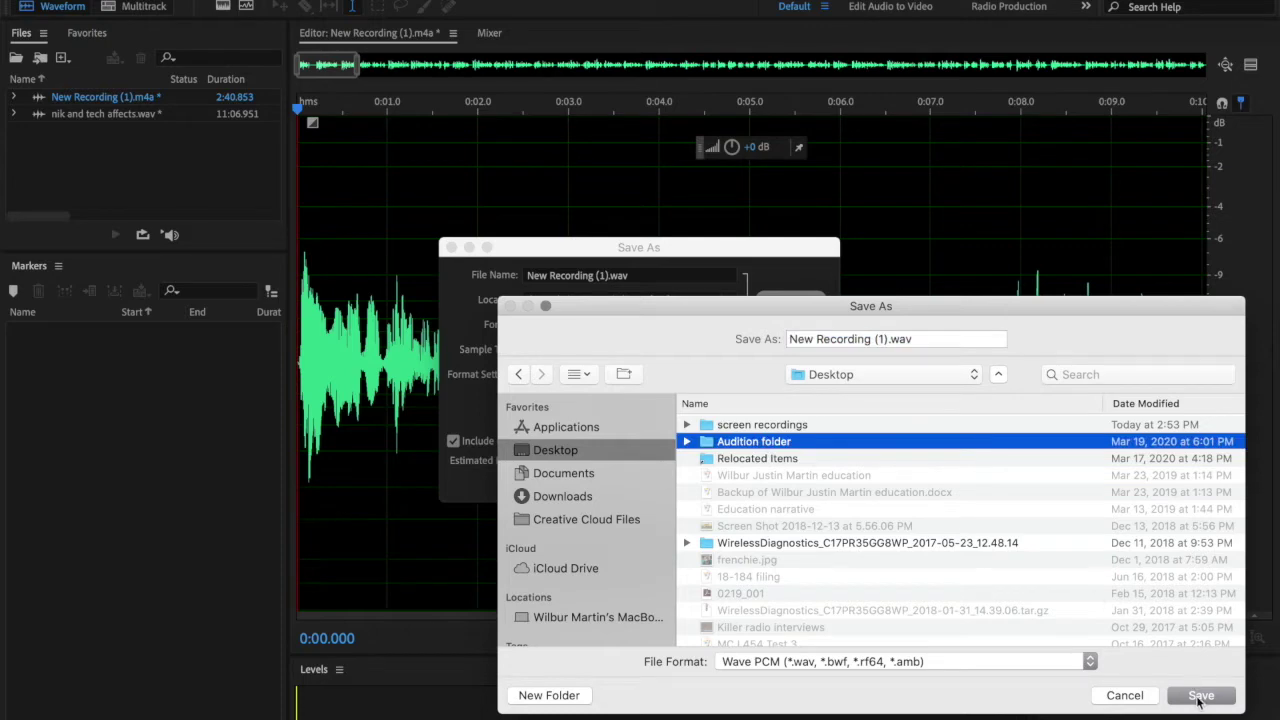
{"action": "left_click", "coordinate": [1198, 698]}
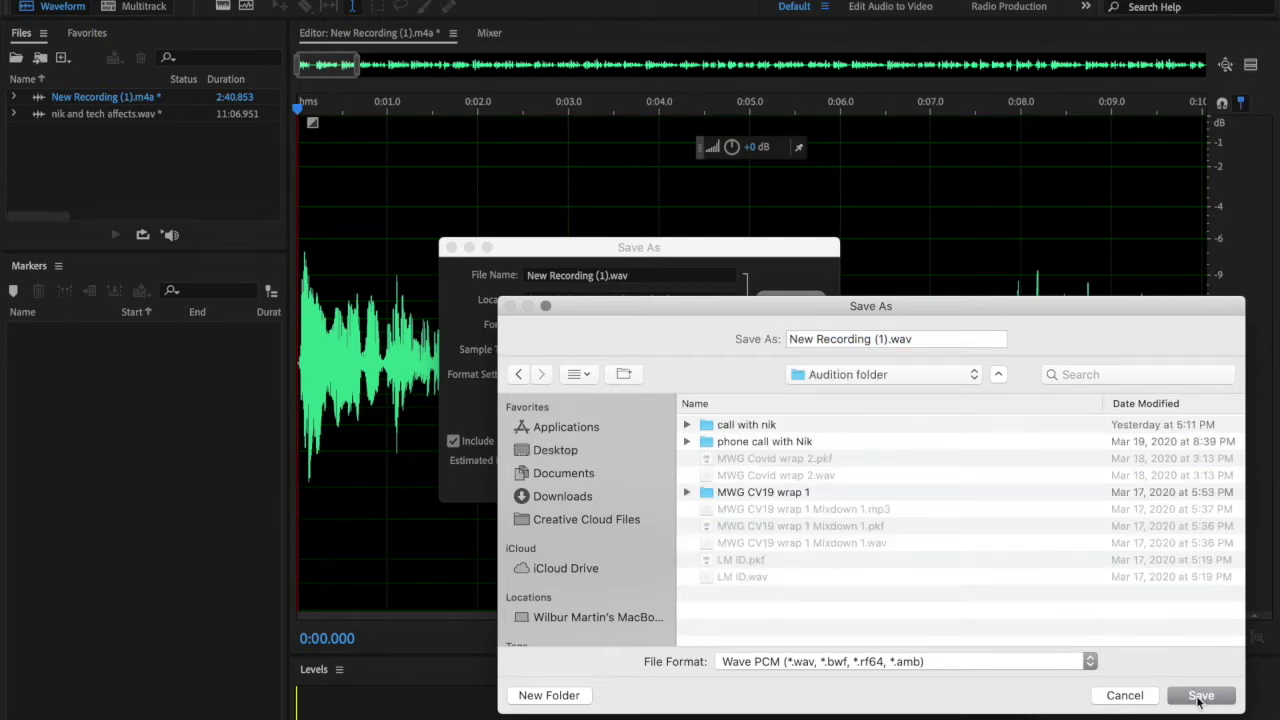
{"action": "left_click", "coordinate": [1198, 698]}
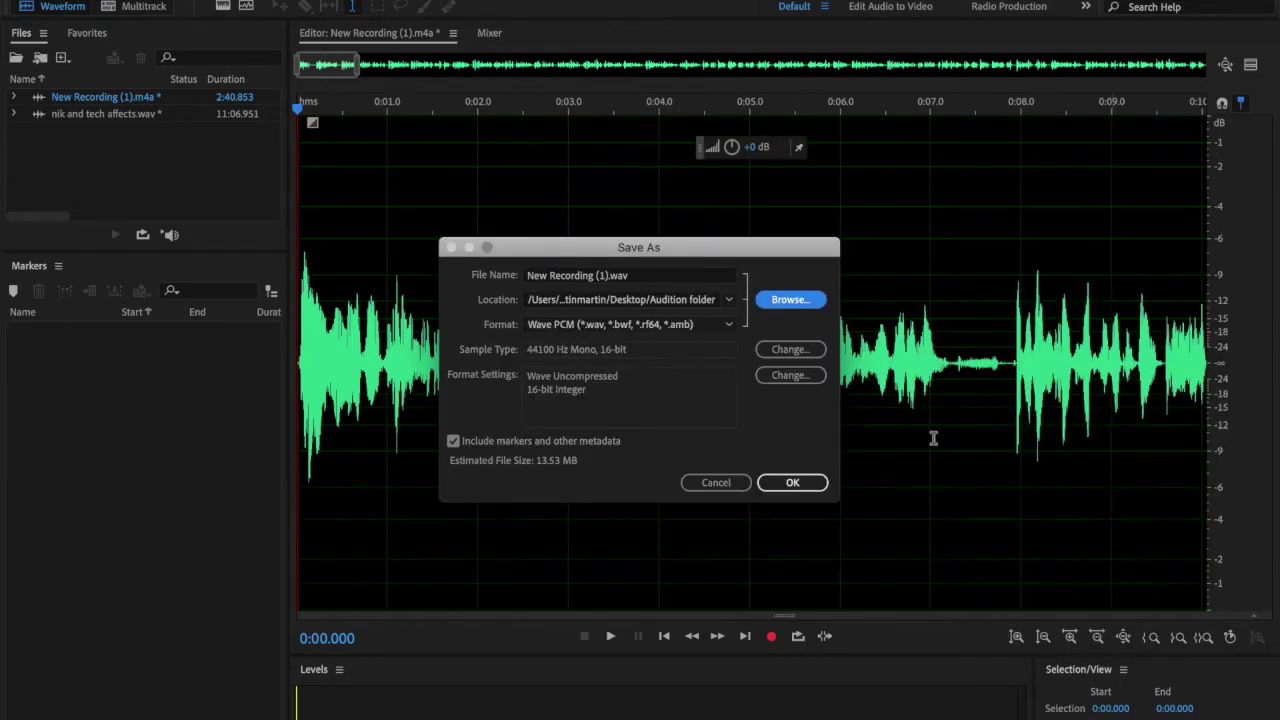
Rename the file to 'SMT wrap 1'.
{"action": "left_click", "coordinate": [645, 276]}
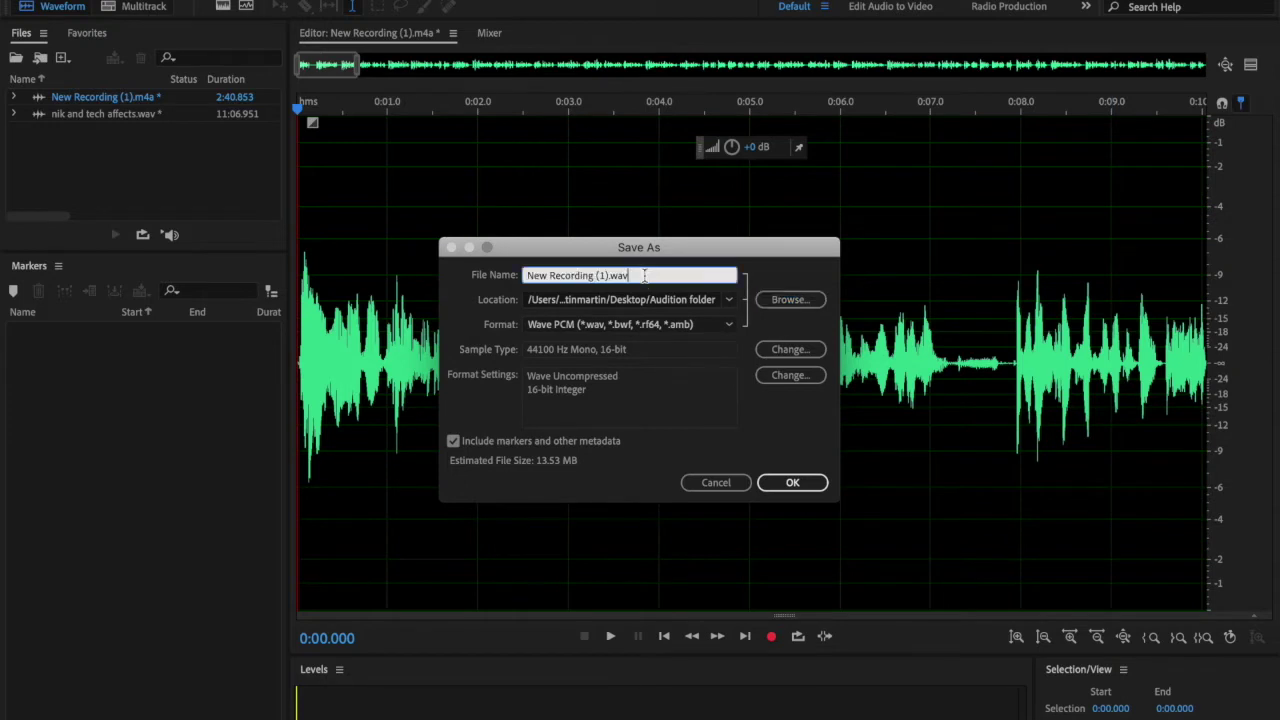
{"action": "key", "text": "BackSpace"}
{"action": "key", "text": "BackSpace"}
{"action": "key", "text": "BackSpace"}
{"action": "key", "text": "BackSpace"}
{"action": "key", "text": "BackSpace"}
{"action": "key", "text": "BackSpace"}
{"action": "key", "text": "BackSpace"}
{"action": "key", "text": "BackSpace"}
{"action": "key", "text": "BackSpace"}
{"action": "key", "text": "BackSpace"}
{"action": "key", "text": "BackSpace"}
{"action": "key", "text": "BackSpace"}
{"action": "key", "text": "BackSpace"}
{"action": "key", "text": "BackSpace"}
{"action": "key", "text": "BackSpace"}
{"action": "key", "text": "BackSpace"}
{"action": "key", "text": "BackSpace"}
{"action": "key", "text": "BackSpace"}
{"action": "key", "text": "BackSpace"}
{"action": "key", "text": "BackSpace"}
{"action": "type", "text": "SMT wrap 1"}
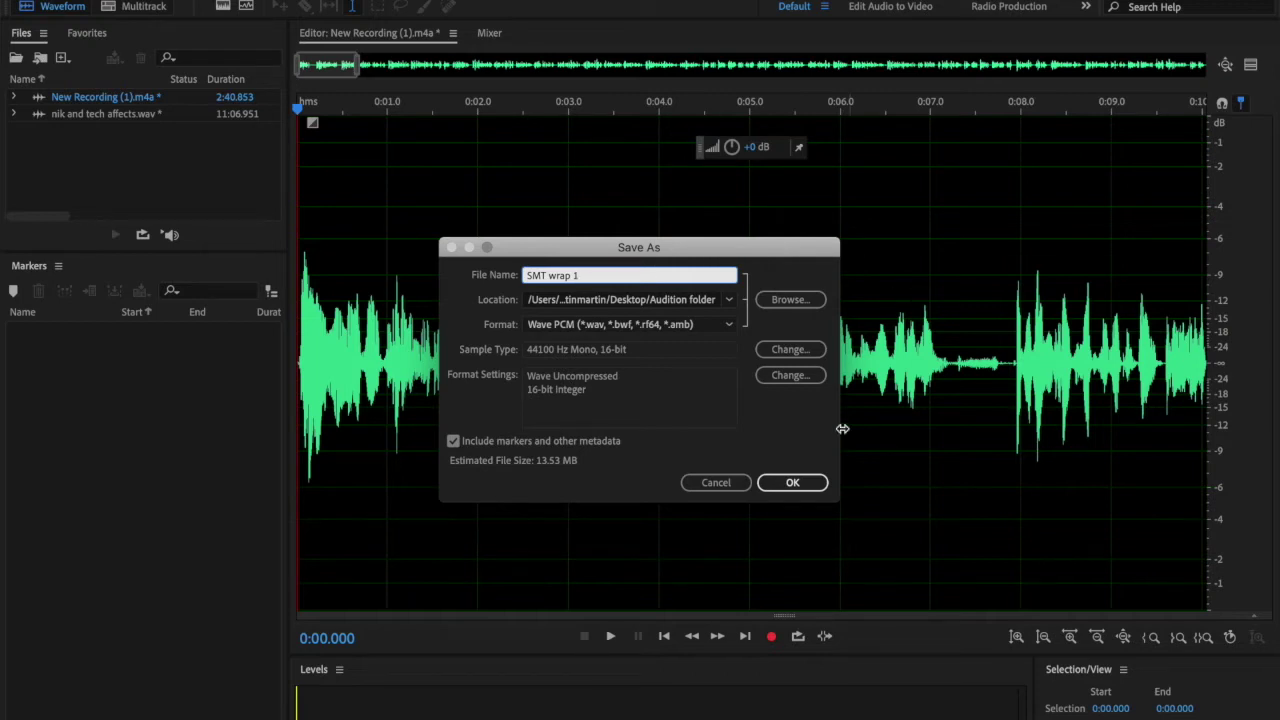
Save as SMT wrap 1.wav, play it, then select and preview the silent gap near 0:03.
{"action": "left_click", "coordinate": [792, 483]}
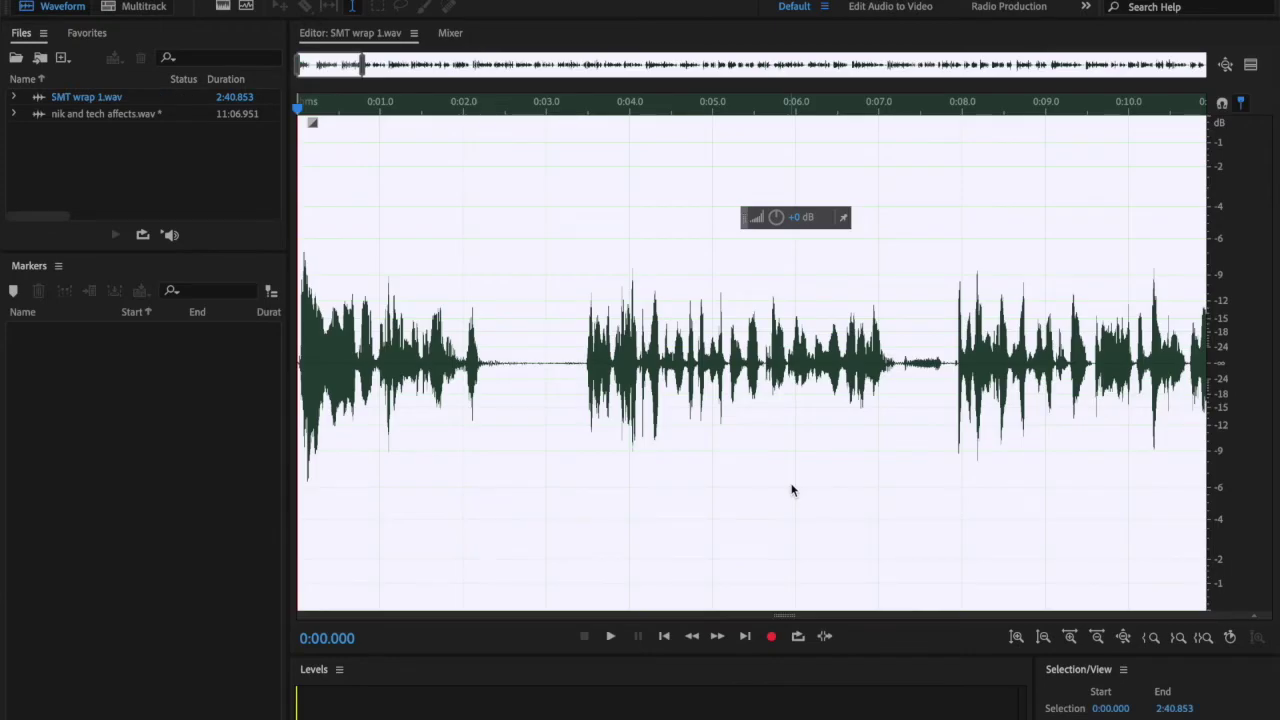
{"action": "left_click", "coordinate": [308, 455]}
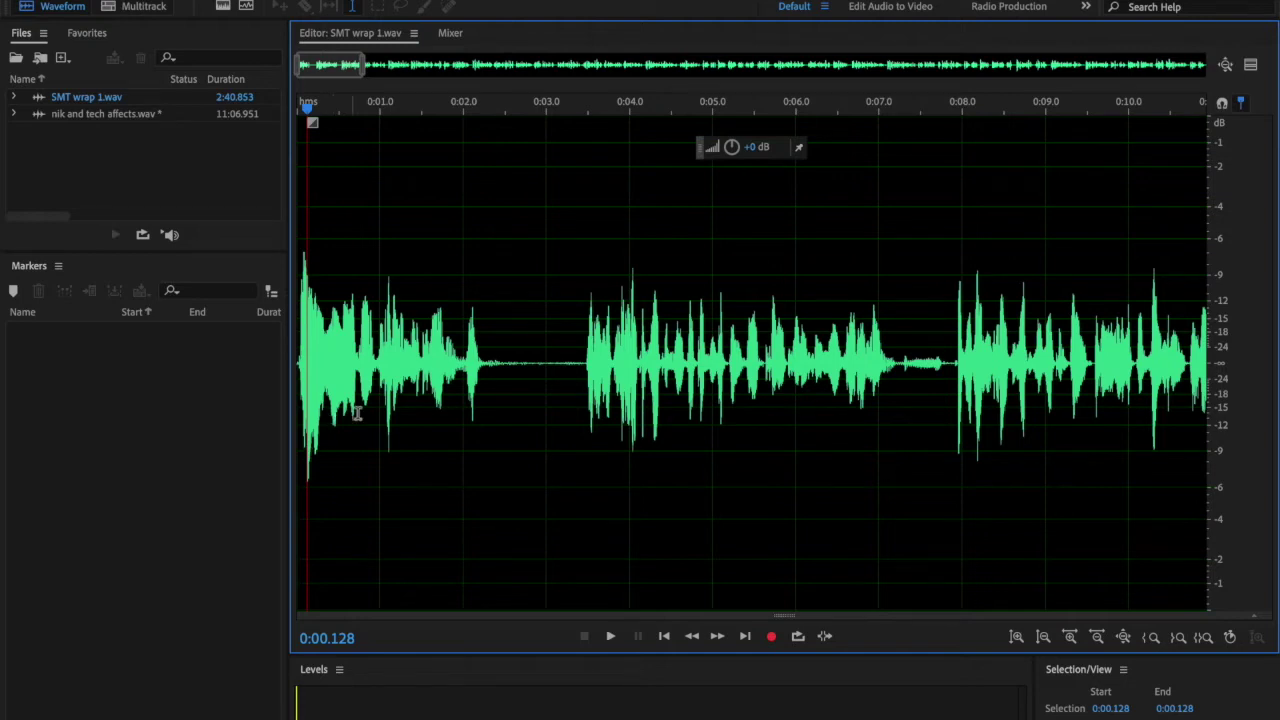
{"action": "key", "text": "space"}
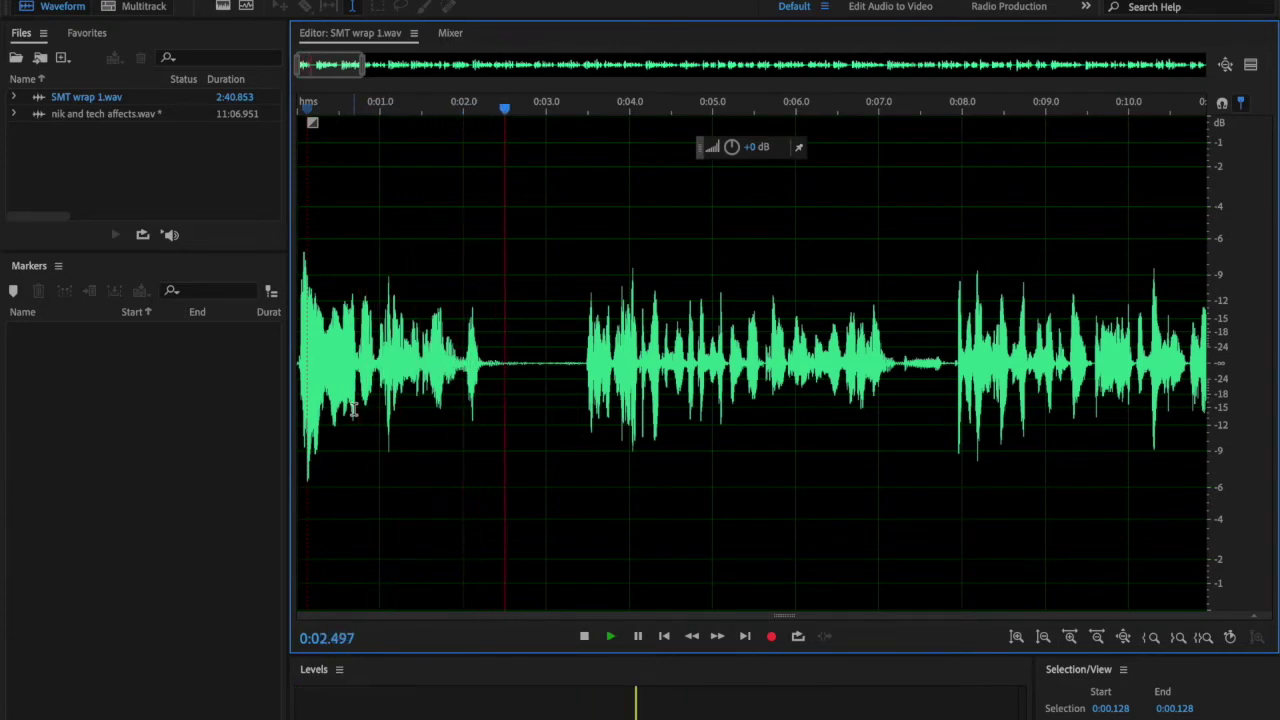
{"action": "key", "text": "space"}
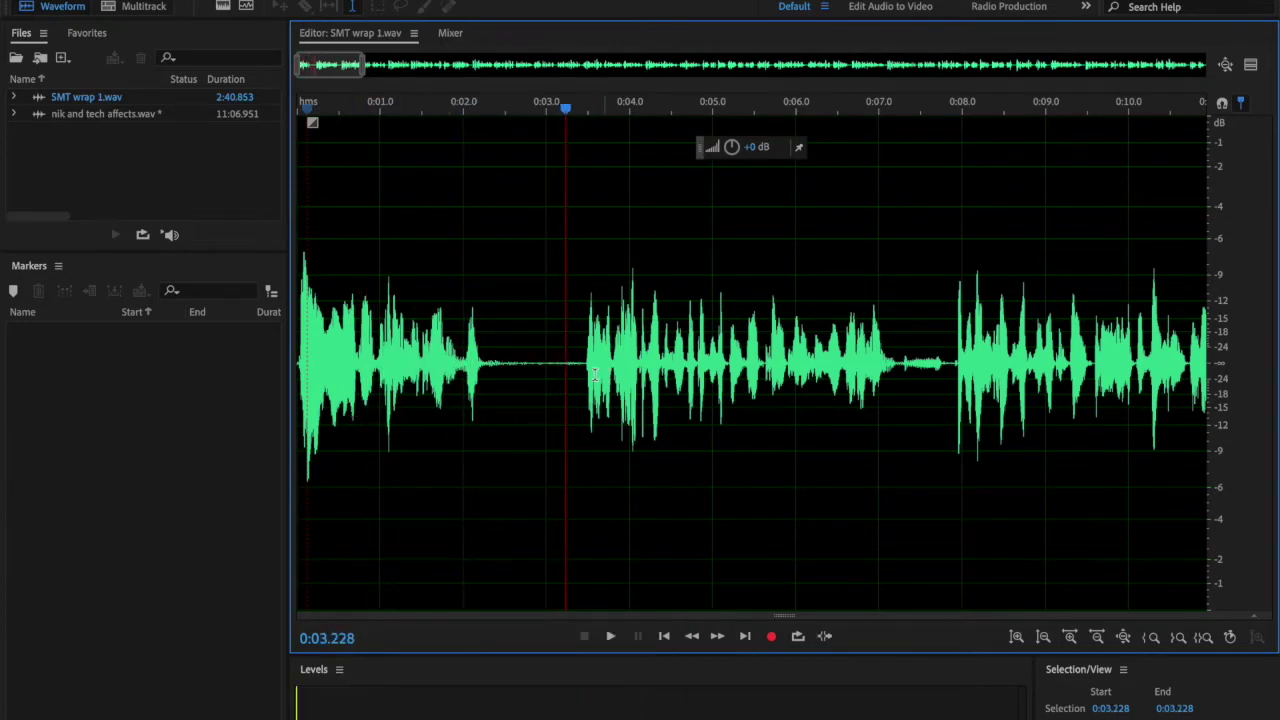
{"action": "left_click_drag", "start_coordinate": [582, 373], "coordinate": [504, 377]}
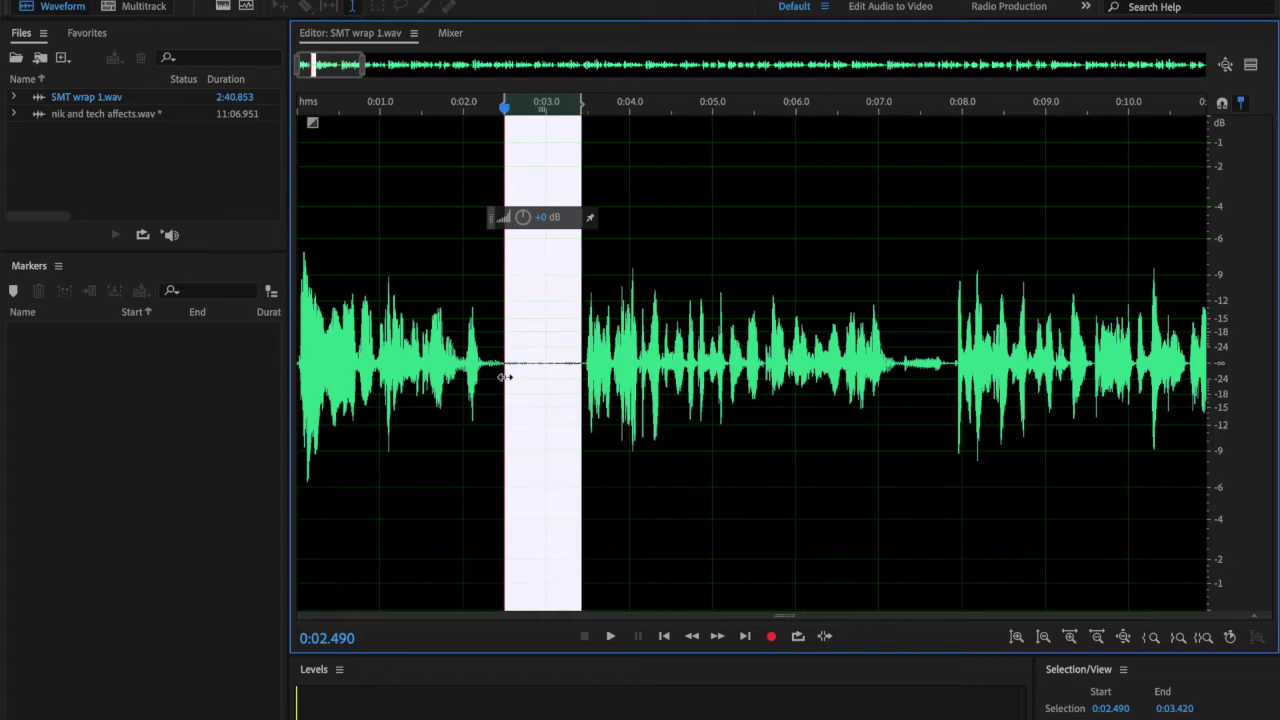
{"action": "key", "text": "space"}
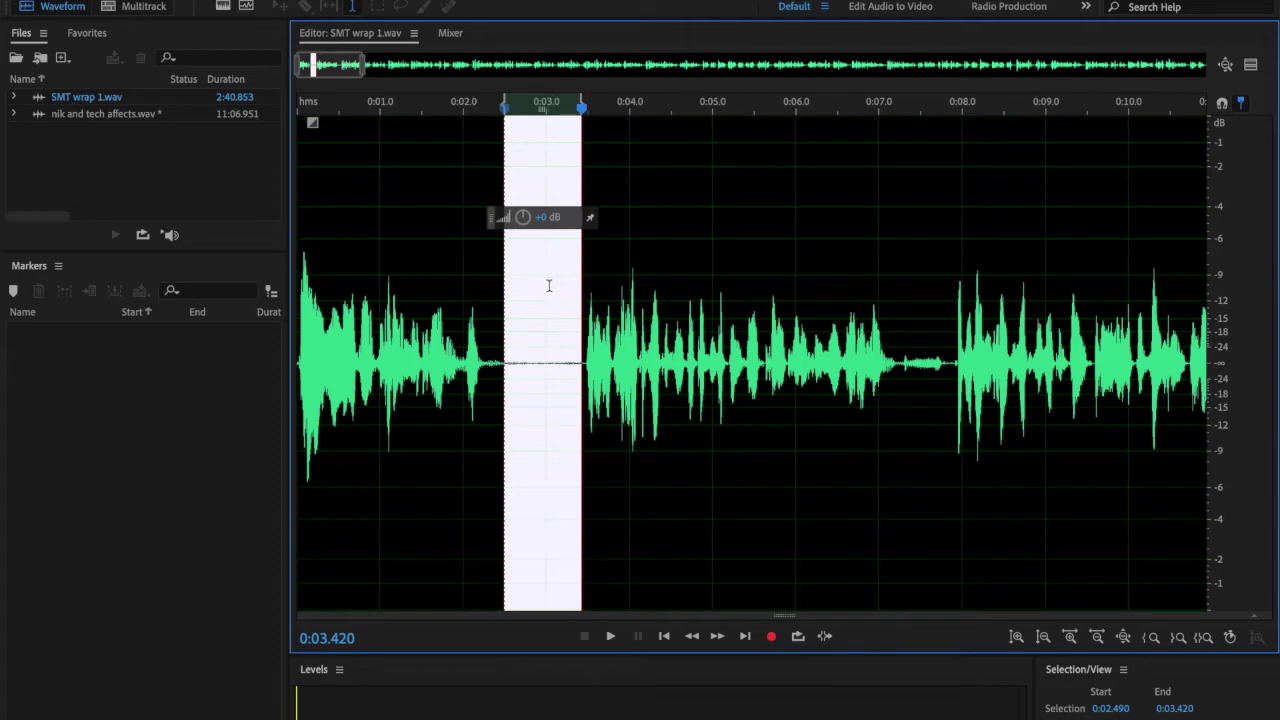
Capture the 0:02.490–0:03.420 gap as a noise print, silencing the alert, then zoom out fully.
{"action": "right_click", "coordinate": [548, 287]}
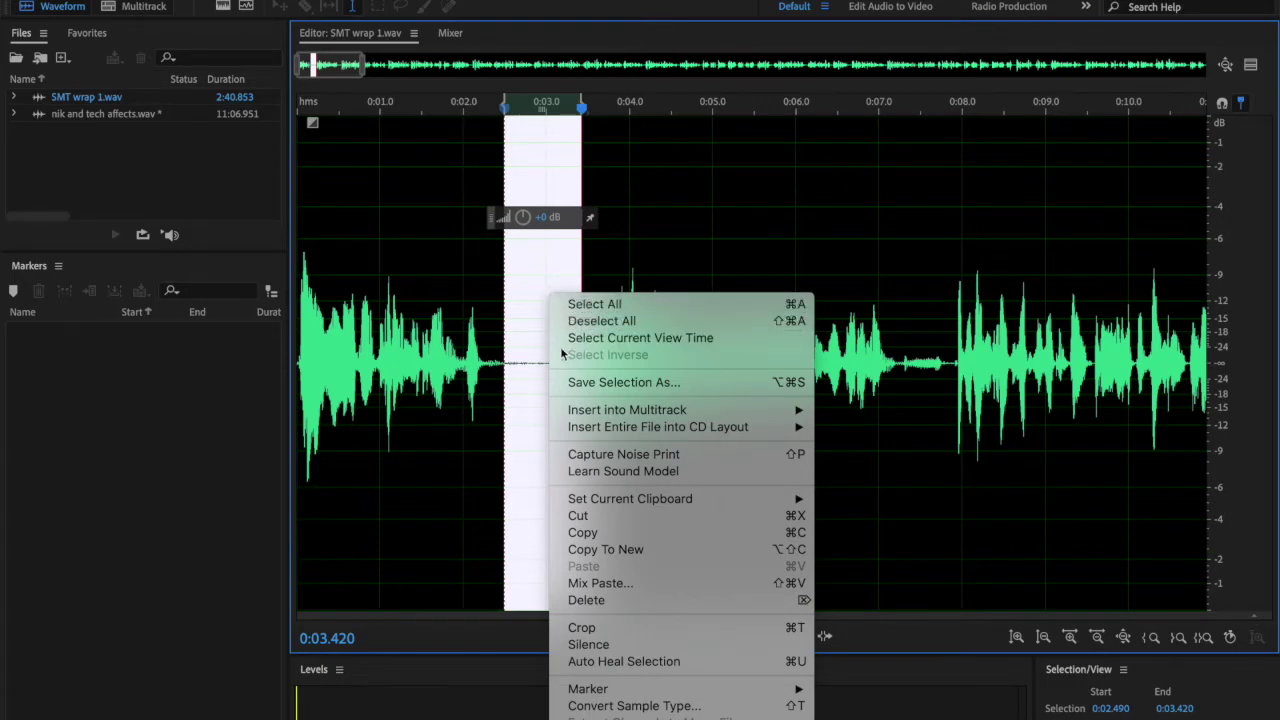
{"action": "left_click", "coordinate": [586, 456]}
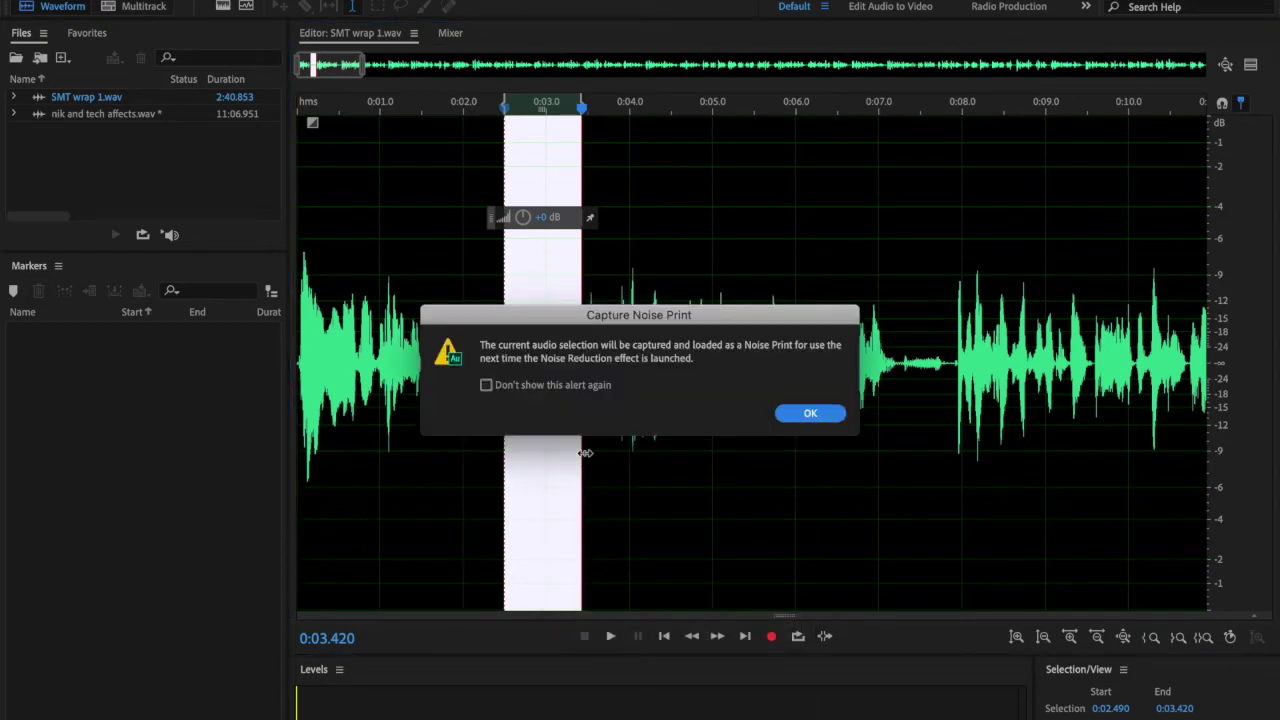
{"action": "left_click", "coordinate": [486, 385]}
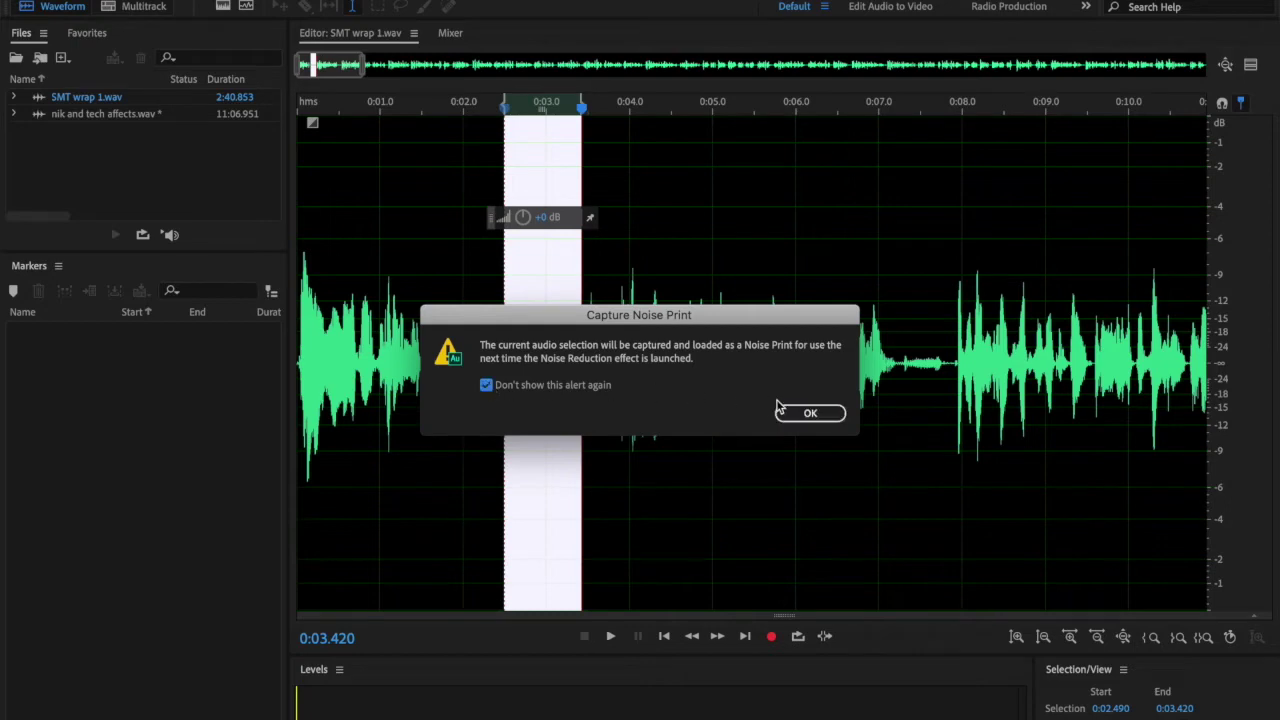
{"action": "left_click", "coordinate": [808, 412]}
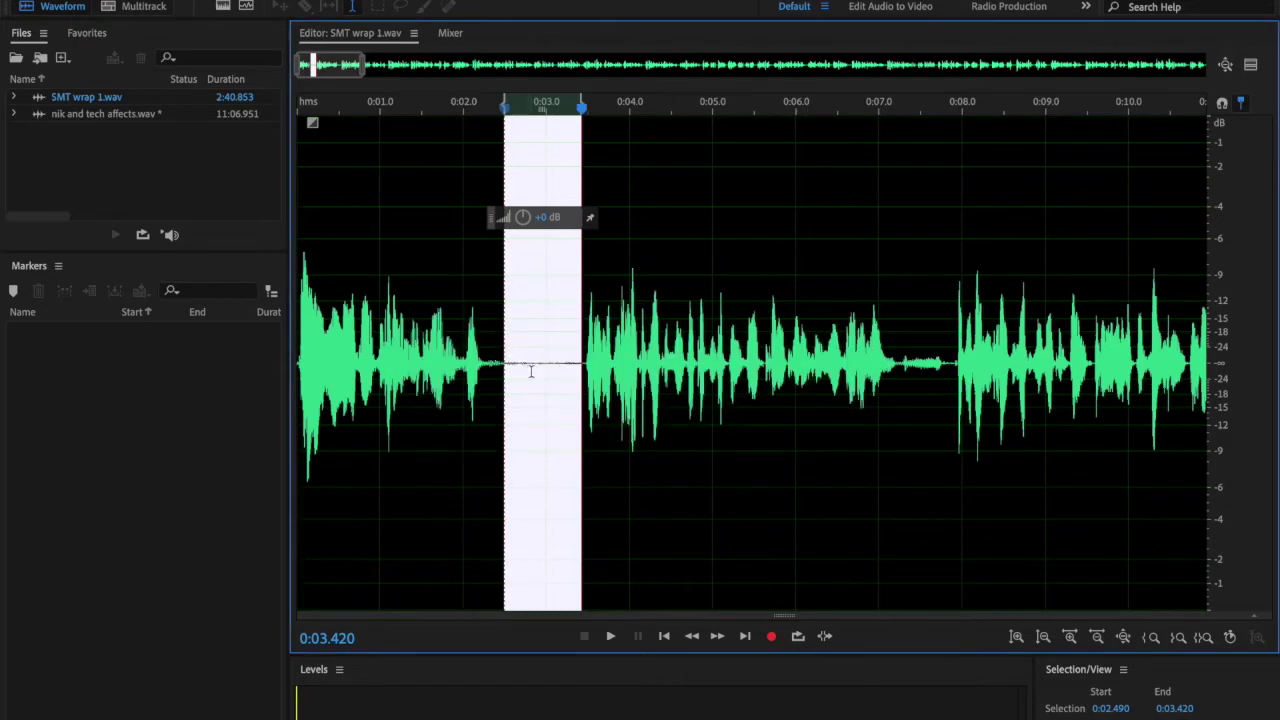
{"action": "key", "text": "space"}
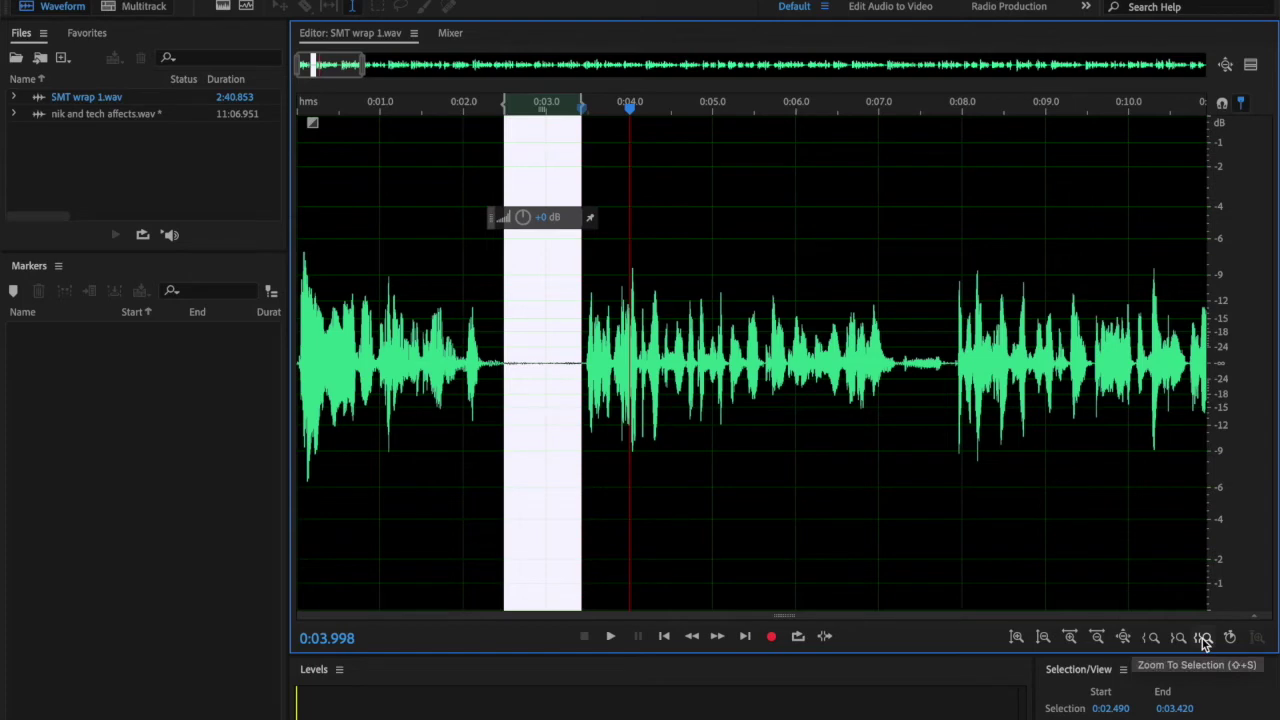
{"action": "left_click", "coordinate": [1129, 643]}
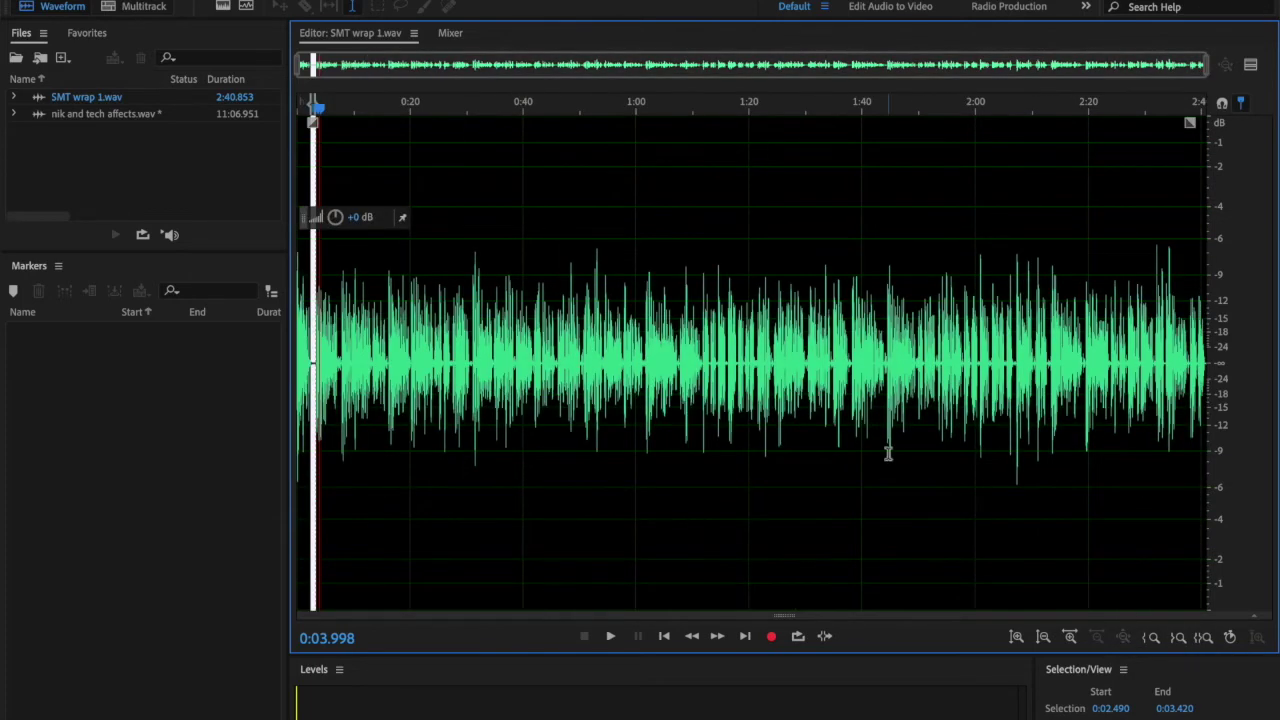
Select the whole waveform and open Effects > Noise Reduction / Restoration > Noise Reduction (process).
{"action": "double_click", "coordinate": [834, 497]}
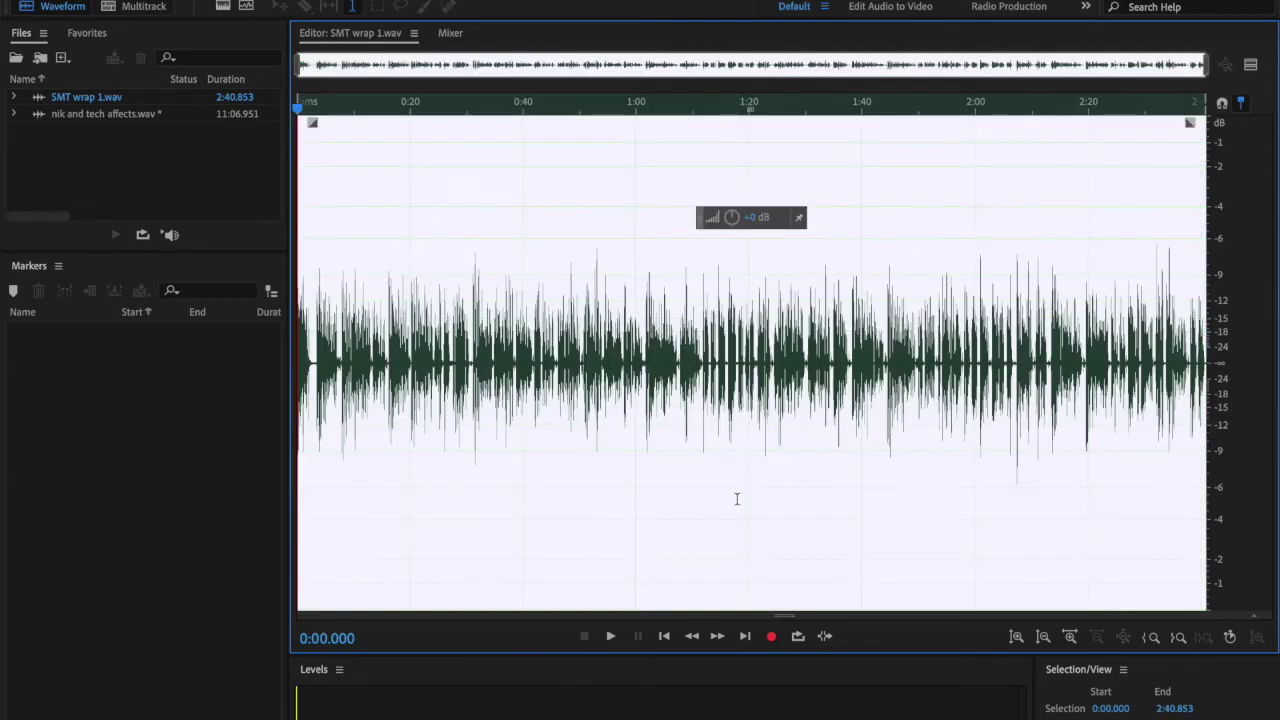
{"action": "left_click", "coordinate": [355, 0]}
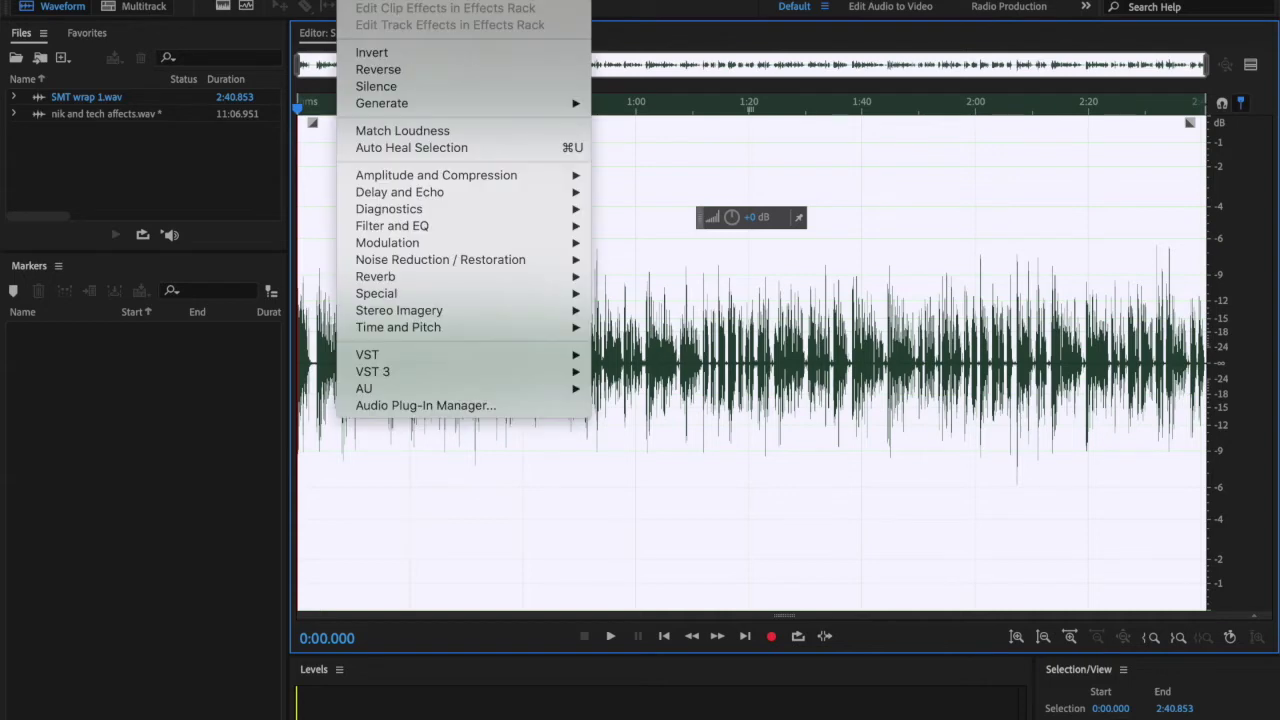
{"action": "mouse_move", "coordinate": [521, 180]}
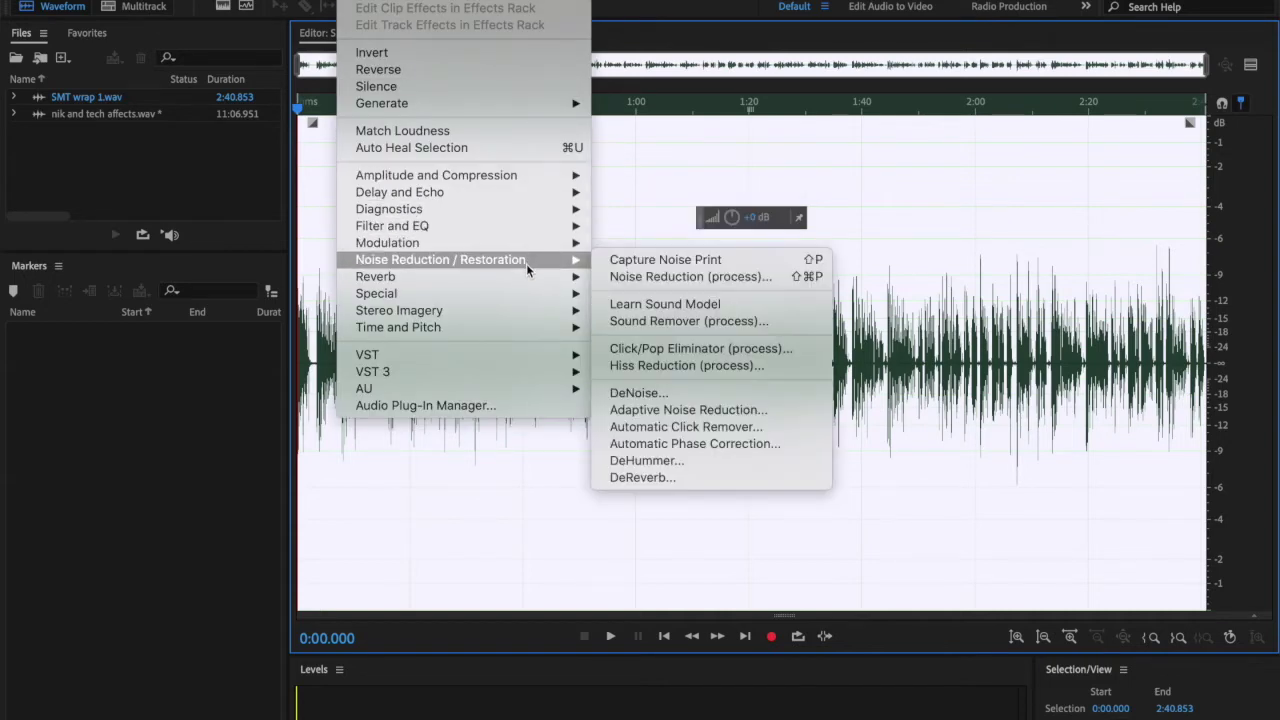
{"action": "left_click", "coordinate": [621, 277]}
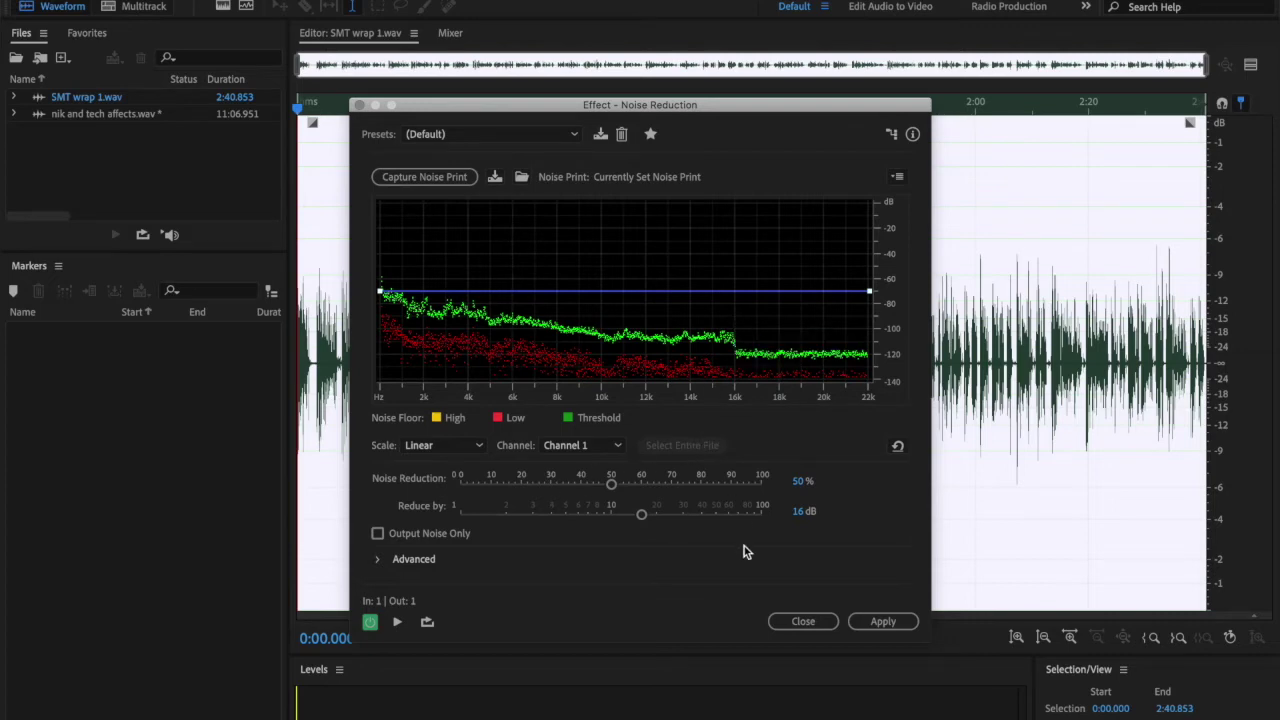
Preview Noise Reduction at 50% and 16 dB, then apply it to the entire file.
{"action": "left_click", "coordinate": [397, 622]}
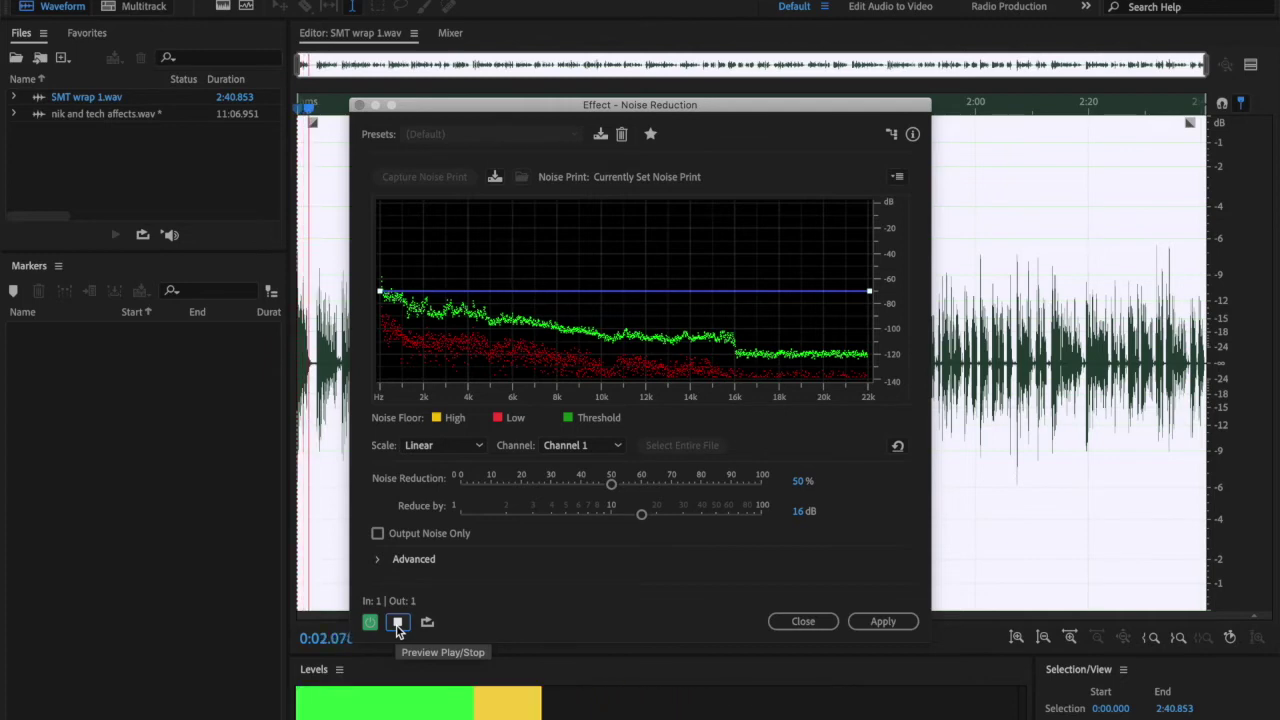
{"action": "left_click", "coordinate": [397, 622]}
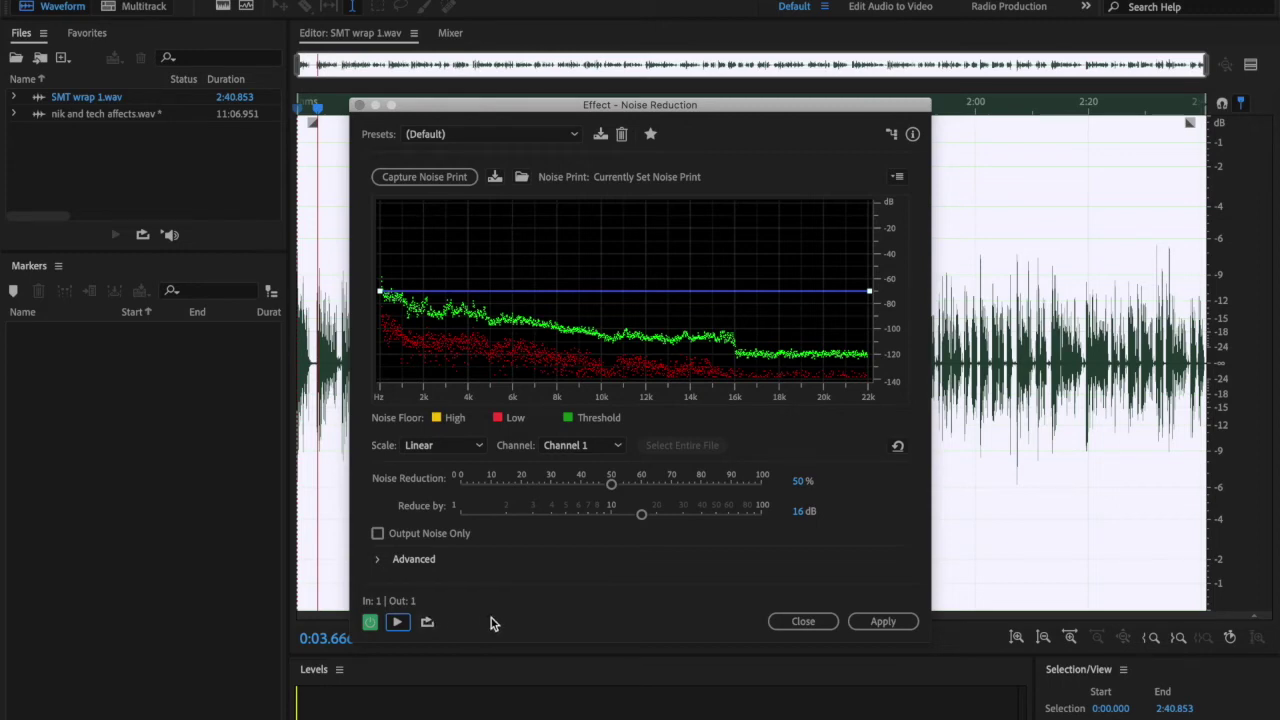
{"action": "left_click", "coordinate": [883, 622]}
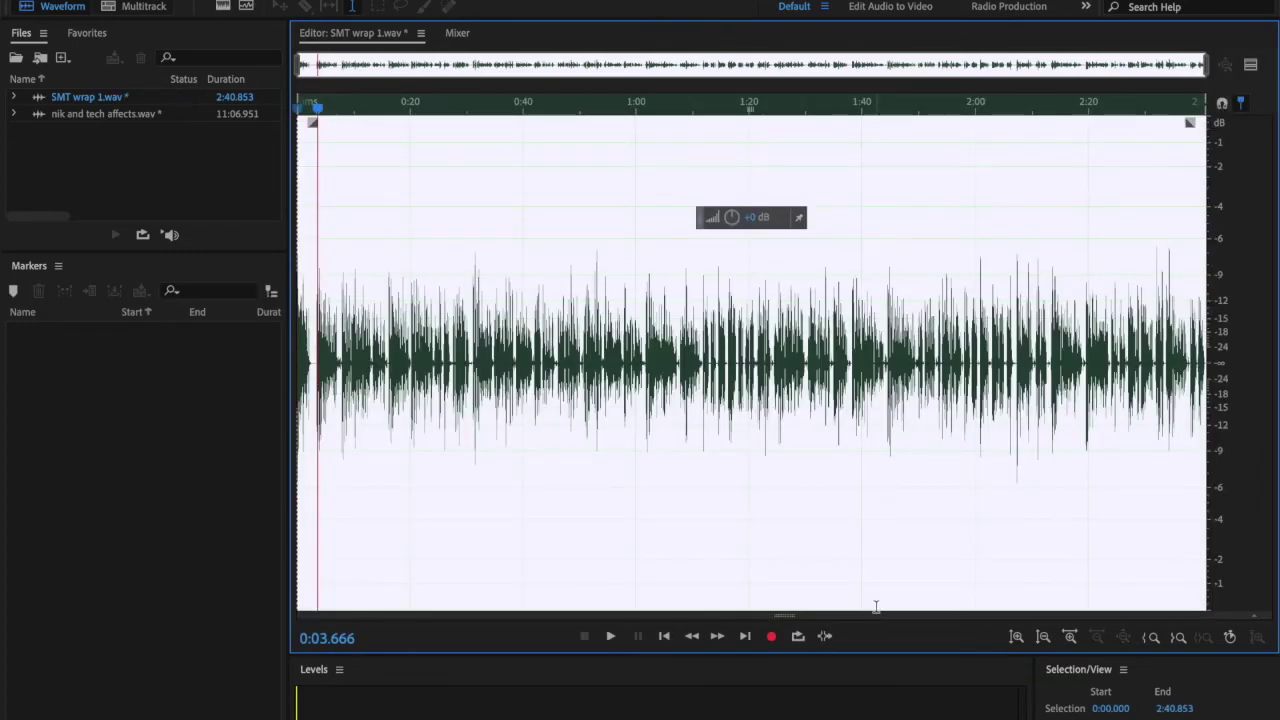
Zoom to the first few seconds and play from about 2.55 s to hear the cleaned gap.
{"action": "left_click_drag", "start_coordinate": [322, 378], "coordinate": [302, 380]}
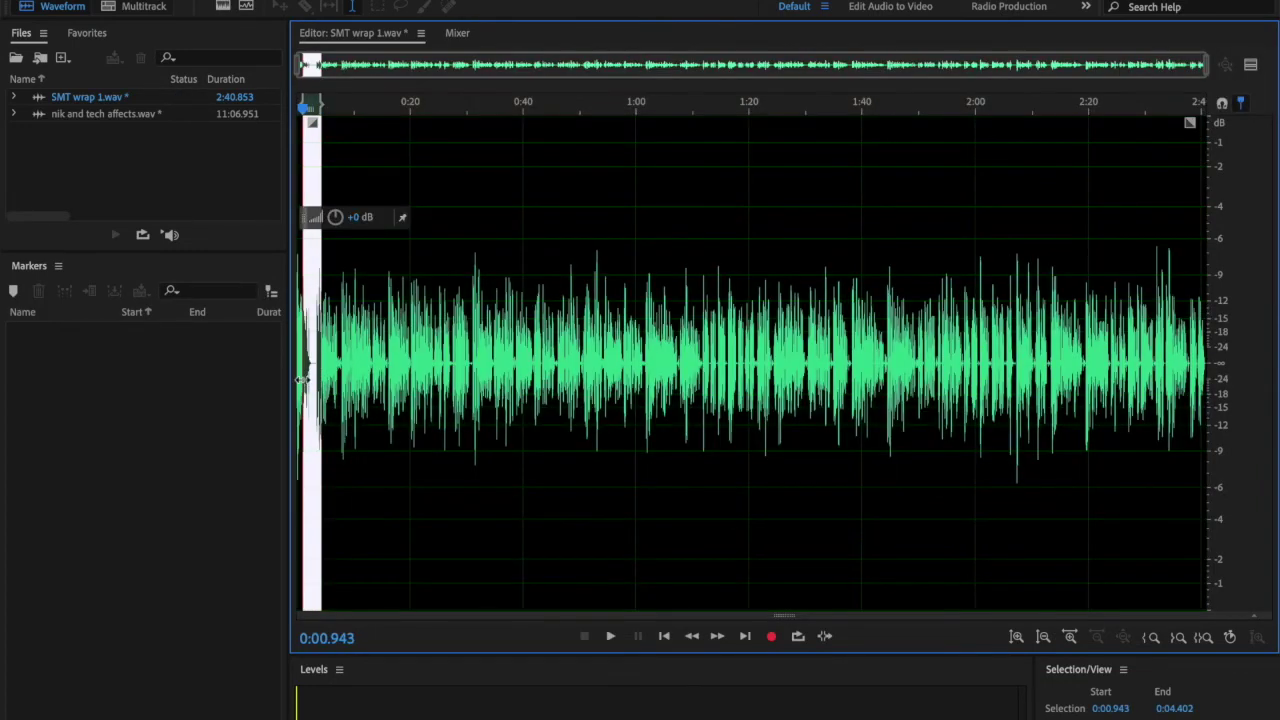
{"action": "left_click", "coordinate": [1203, 642]}
{"action": "left_click", "coordinate": [717, 467]}
{"action": "key", "text": "space"}
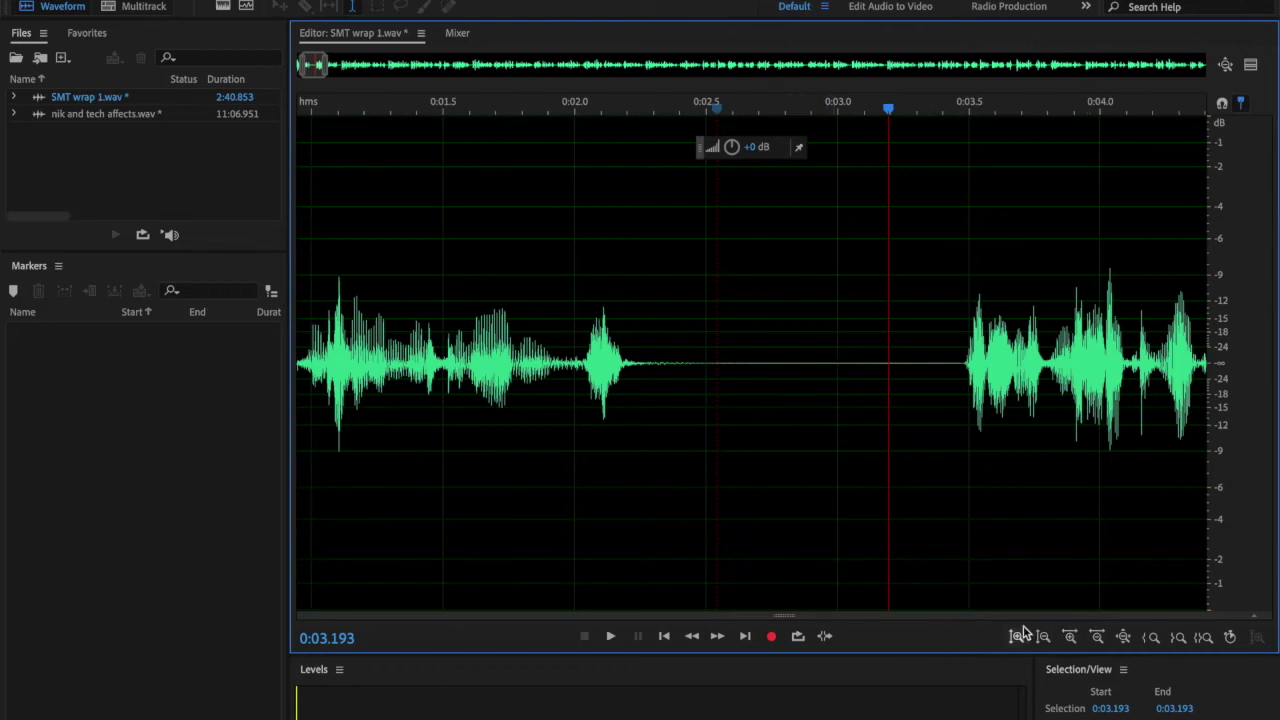
Zoom out fully and undo the Noise Reduction, checking the Edit menu.
{"action": "left_click", "coordinate": [1122, 636]}
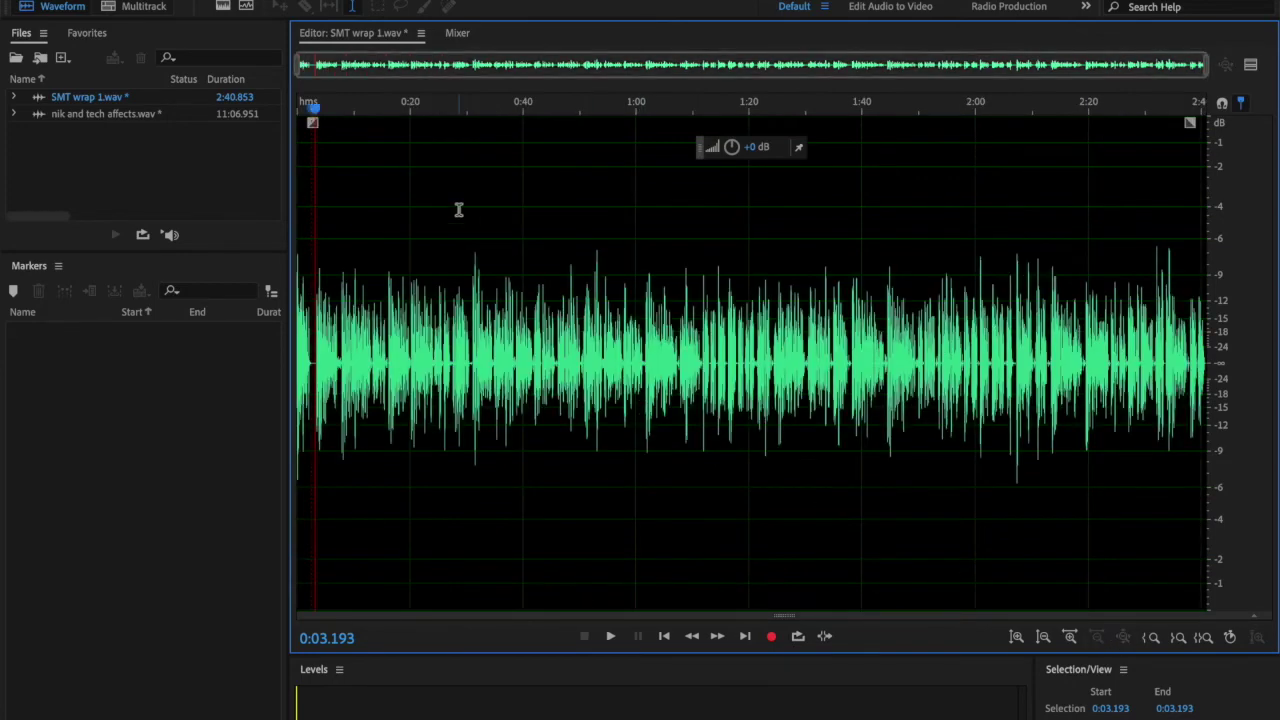
{"action": "left_click", "coordinate": [239, 1]}
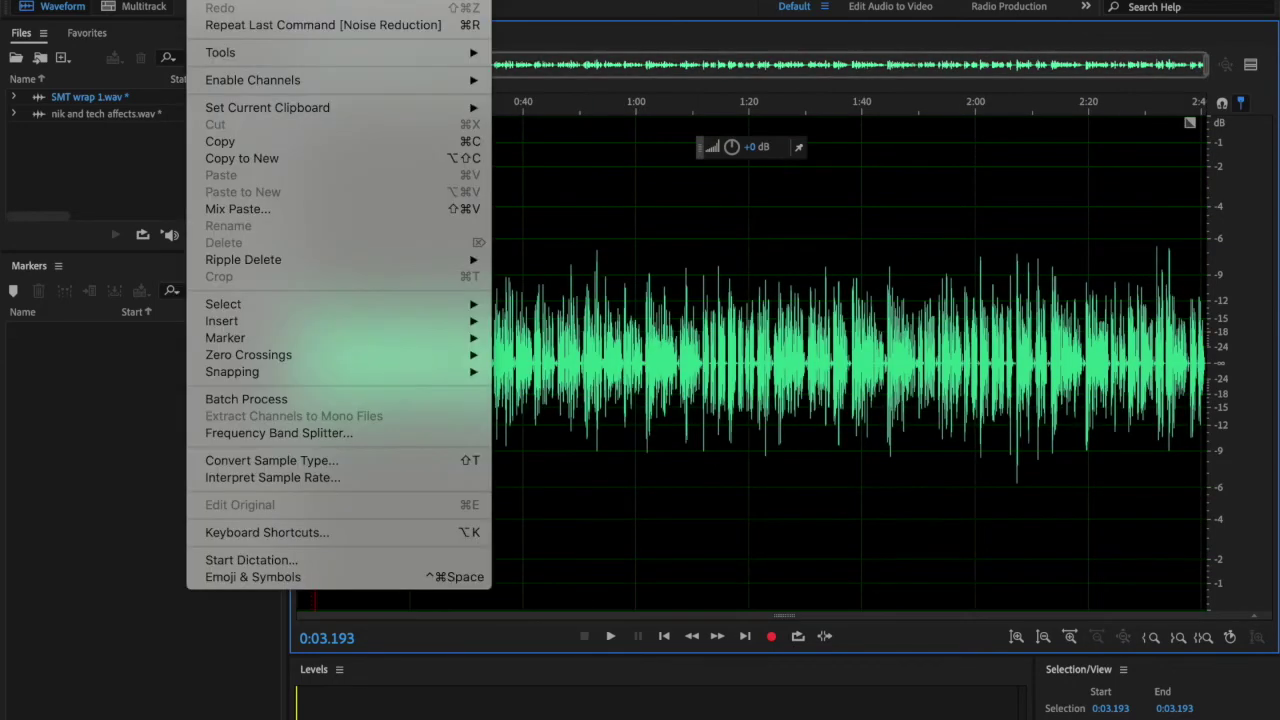
{"action": "key", "text": "super+a"}
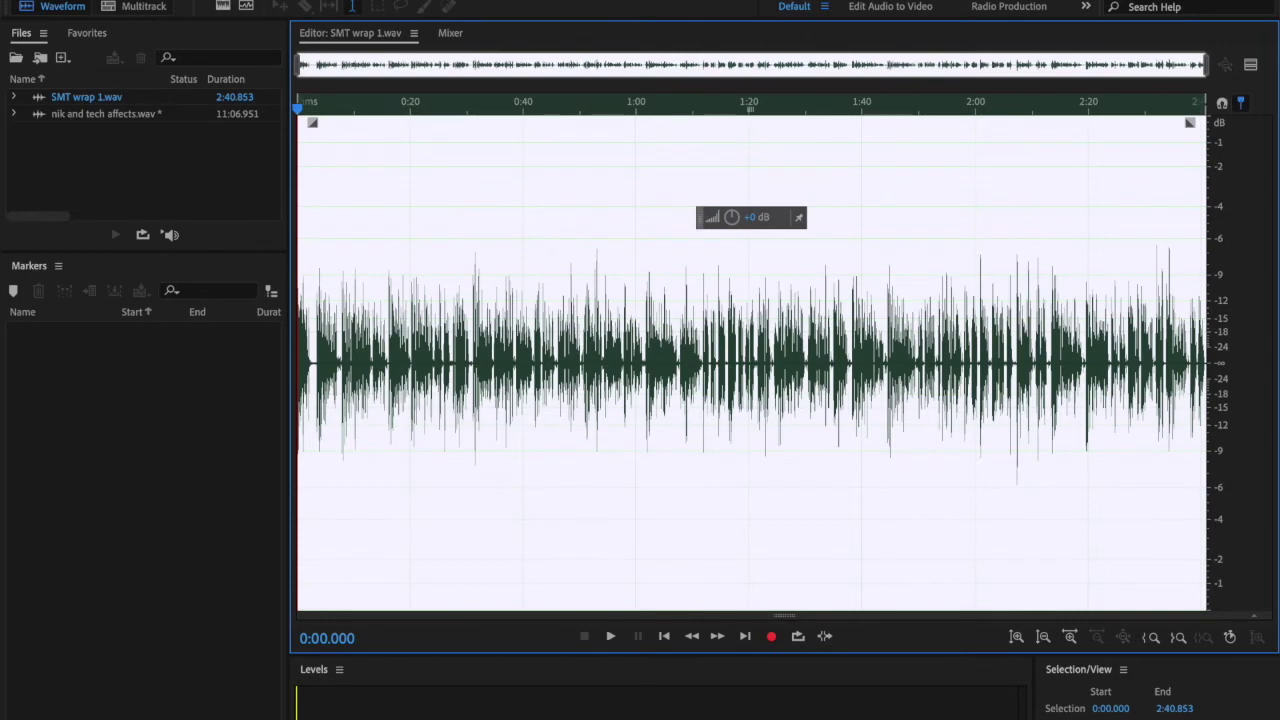
{"action": "left_click", "coordinate": [239, 1]}
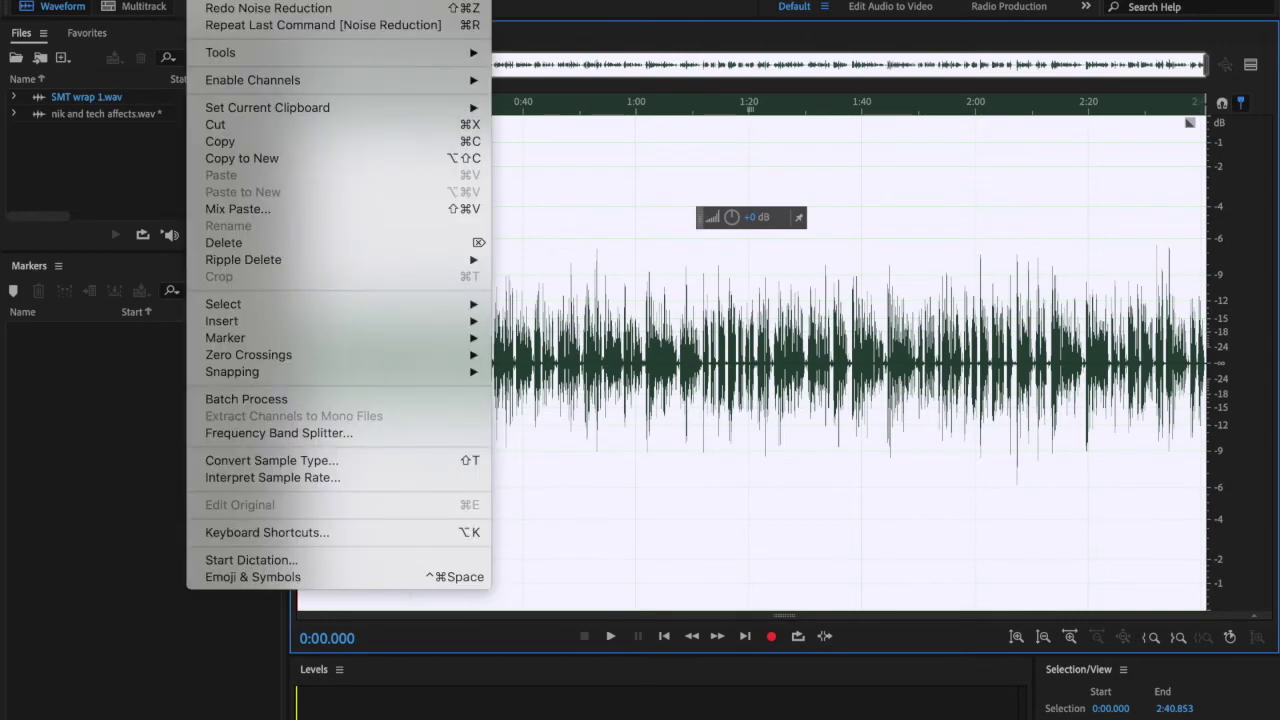
{"action": "left_click", "coordinate": [615, 197]}
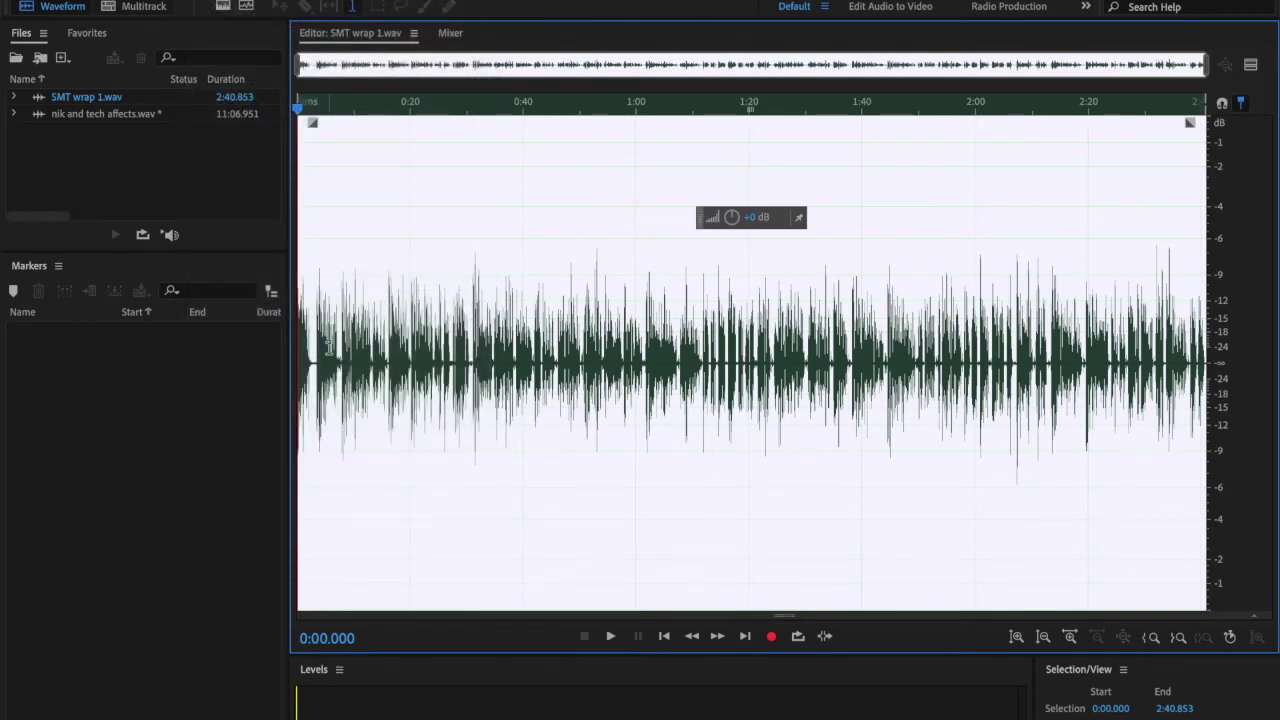
Zoom into the opening seconds and select the quiet gap from 2.279 to 3.319 s.
{"action": "left_click_drag", "start_coordinate": [328, 347], "coordinate": [308, 352]}
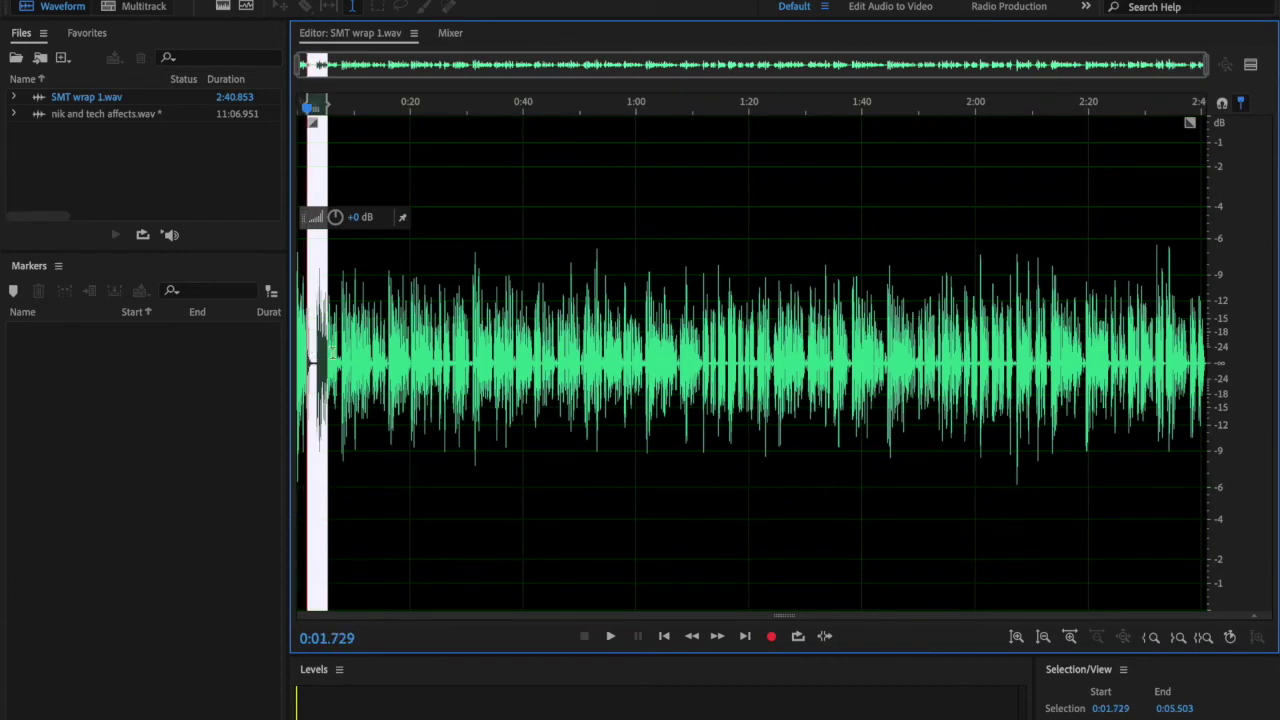
{"action": "left_click", "coordinate": [1203, 638]}
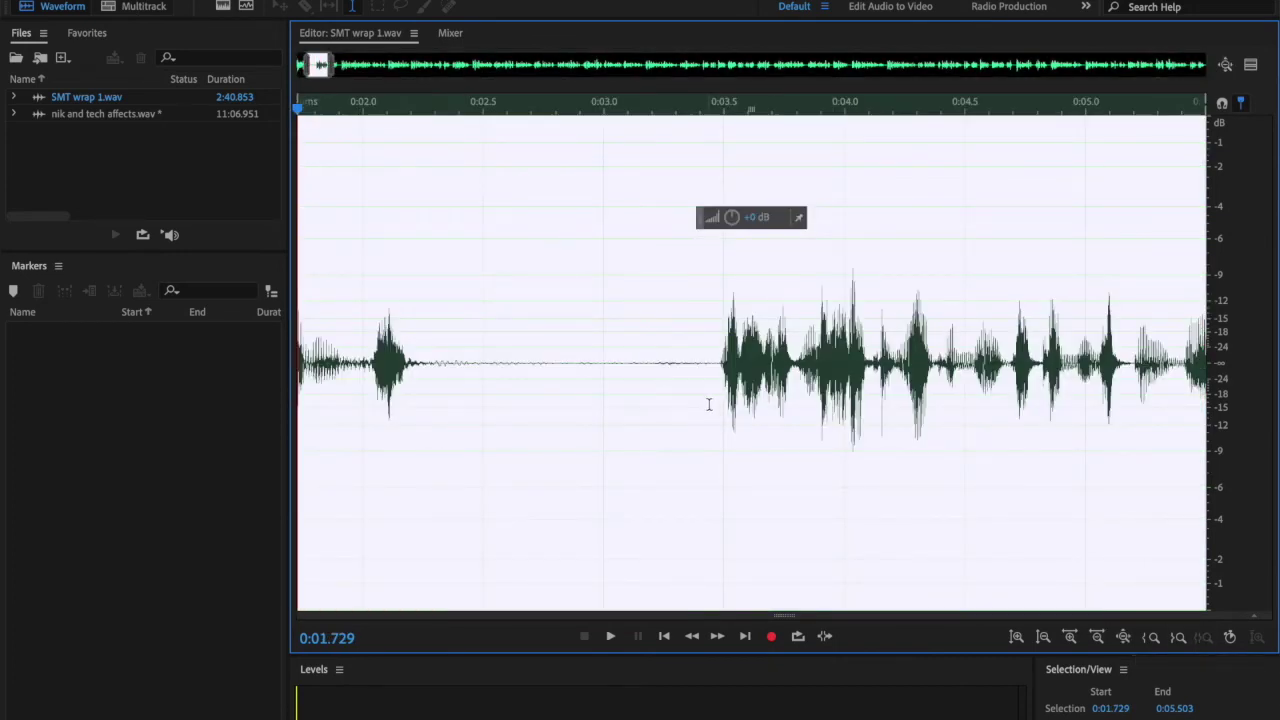
{"action": "left_click_drag", "start_coordinate": [680, 406], "coordinate": [430, 398]}
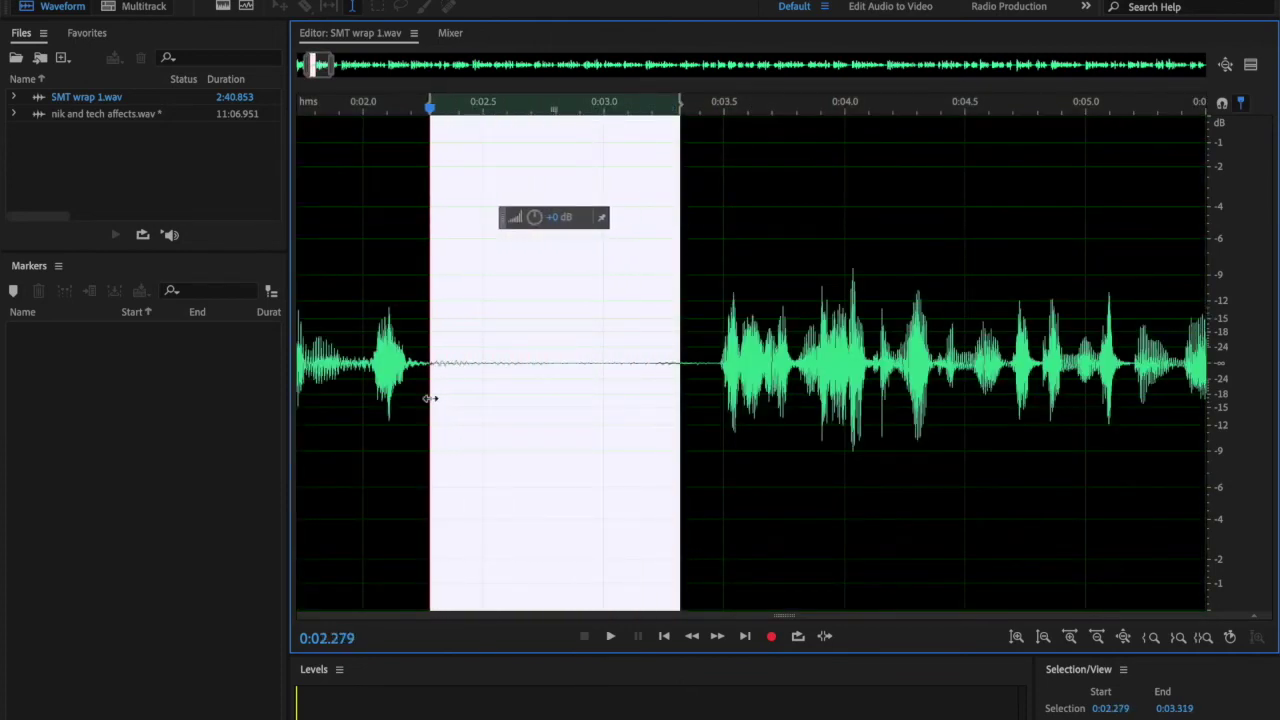
Play the 2.279–3.319 s selection, then open Effects > Filter and EQ > FFT Filter.
{"action": "key", "text": "space"}
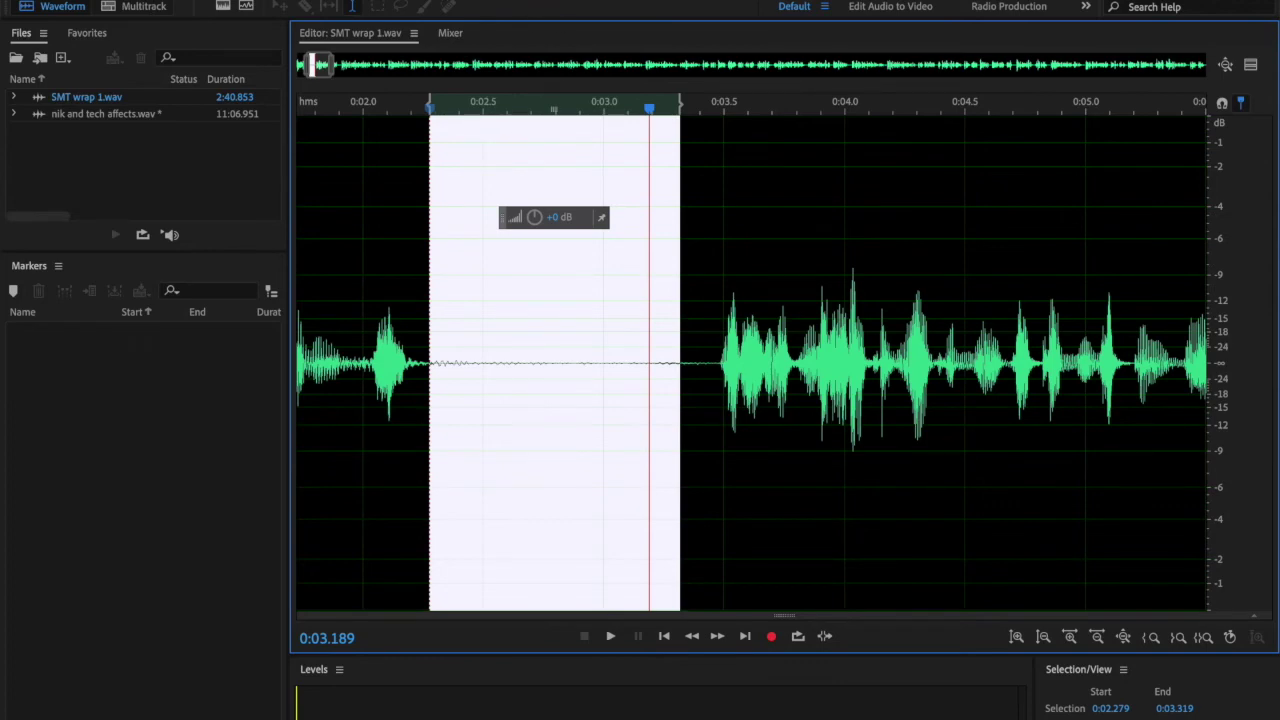
{"action": "left_click", "coordinate": [365, 0]}
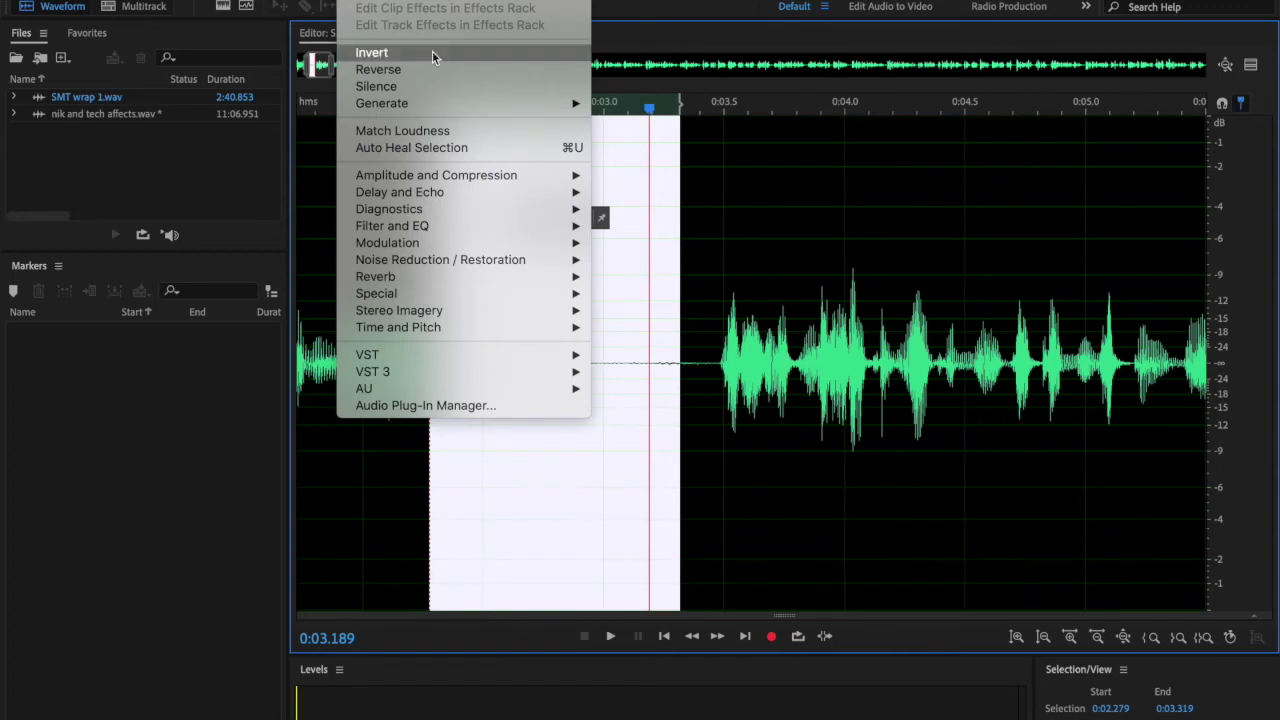
{"action": "mouse_move", "coordinate": [526, 175]}
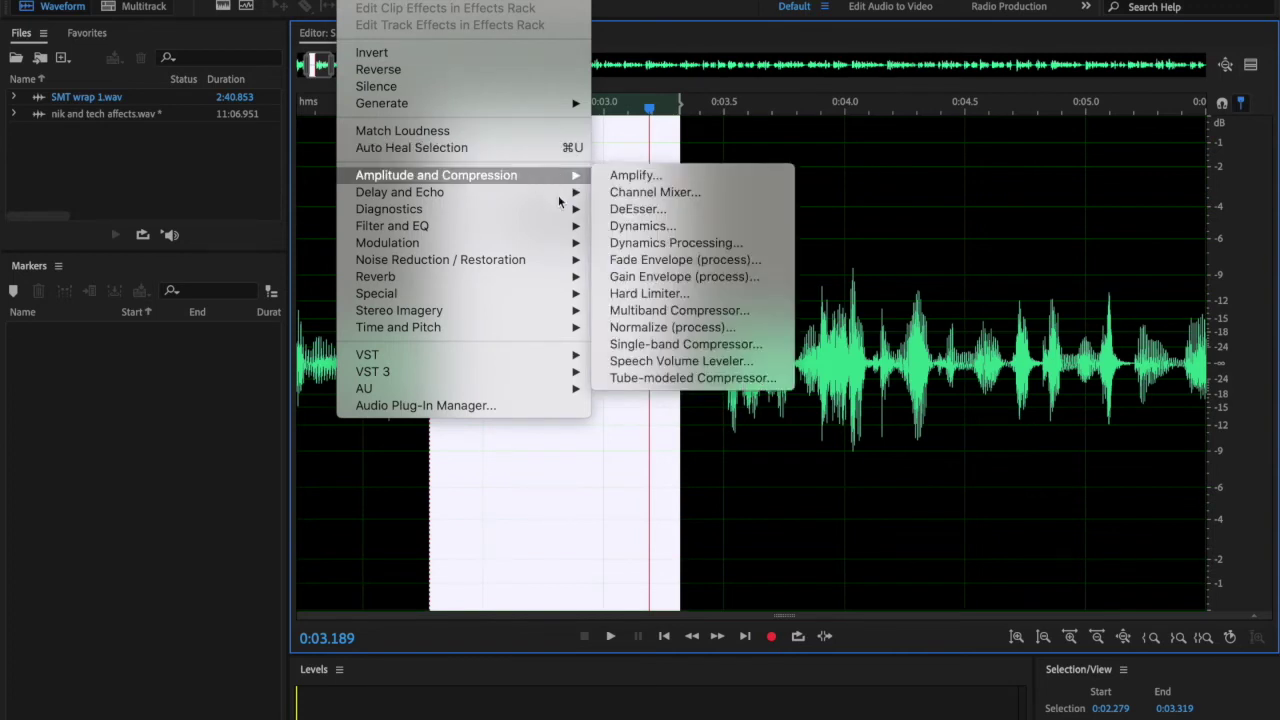
{"action": "mouse_move", "coordinate": [559, 230]}
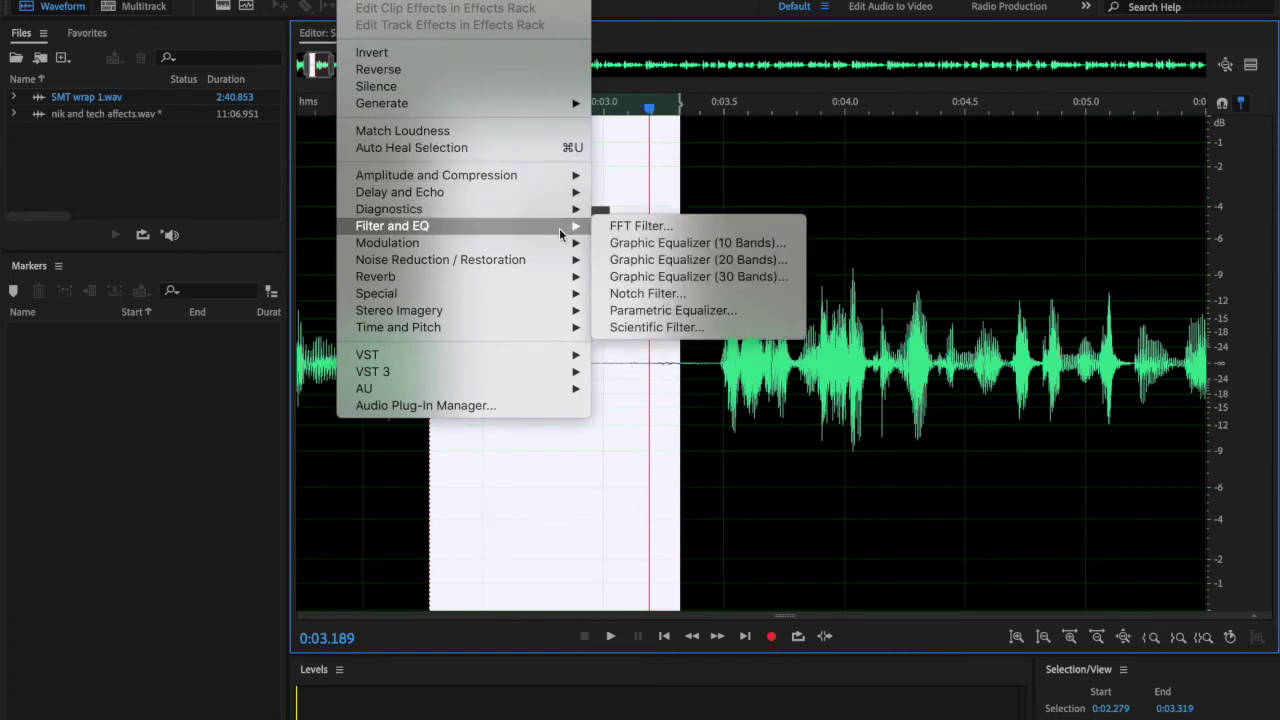
{"action": "left_click", "coordinate": [628, 228]}
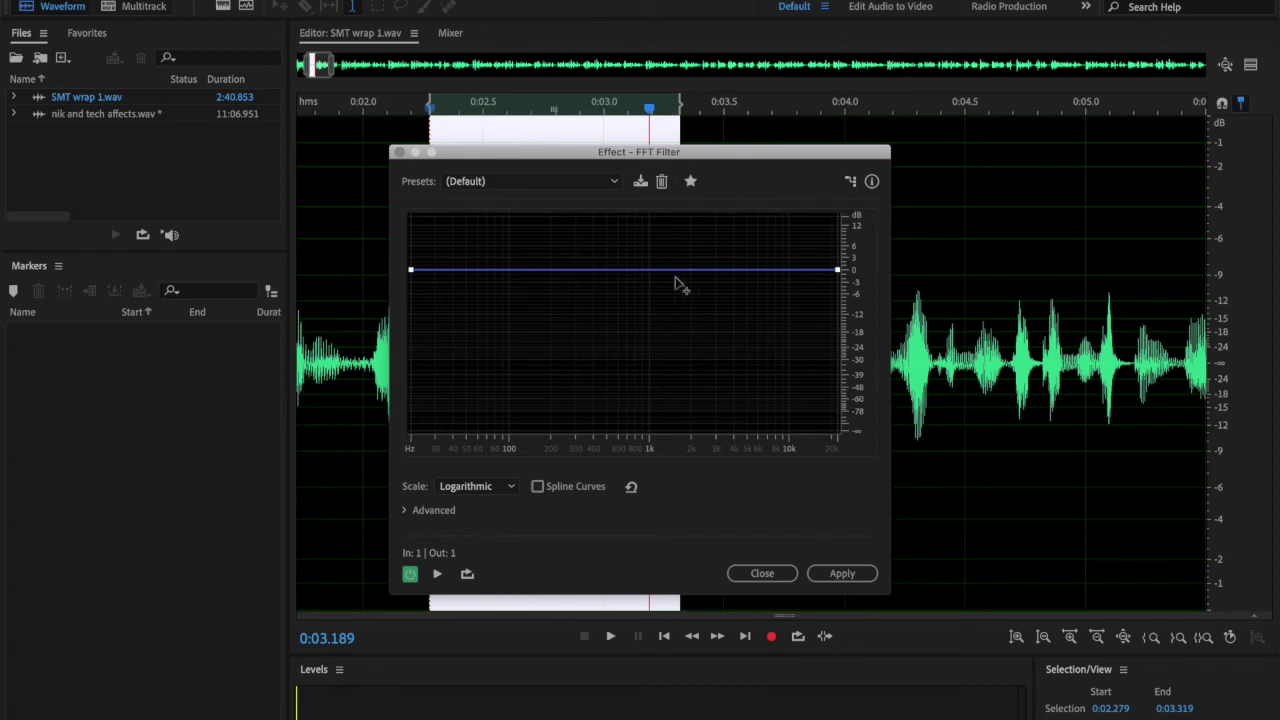
Add a sharp high cutoff above about 8 kHz on the FFT curve, with Spline Curves off.
{"action": "left_click", "coordinate": [763, 277]}
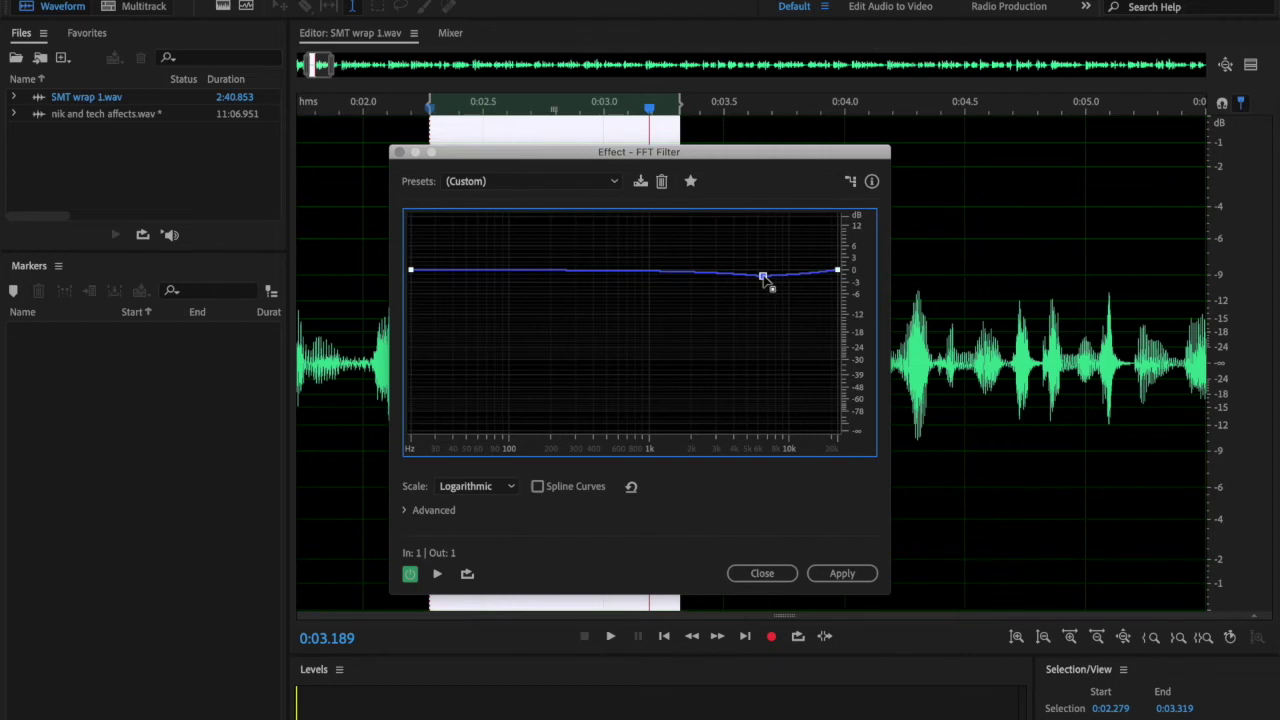
{"action": "left_click_drag", "start_coordinate": [837, 270], "coordinate": [835, 446]}
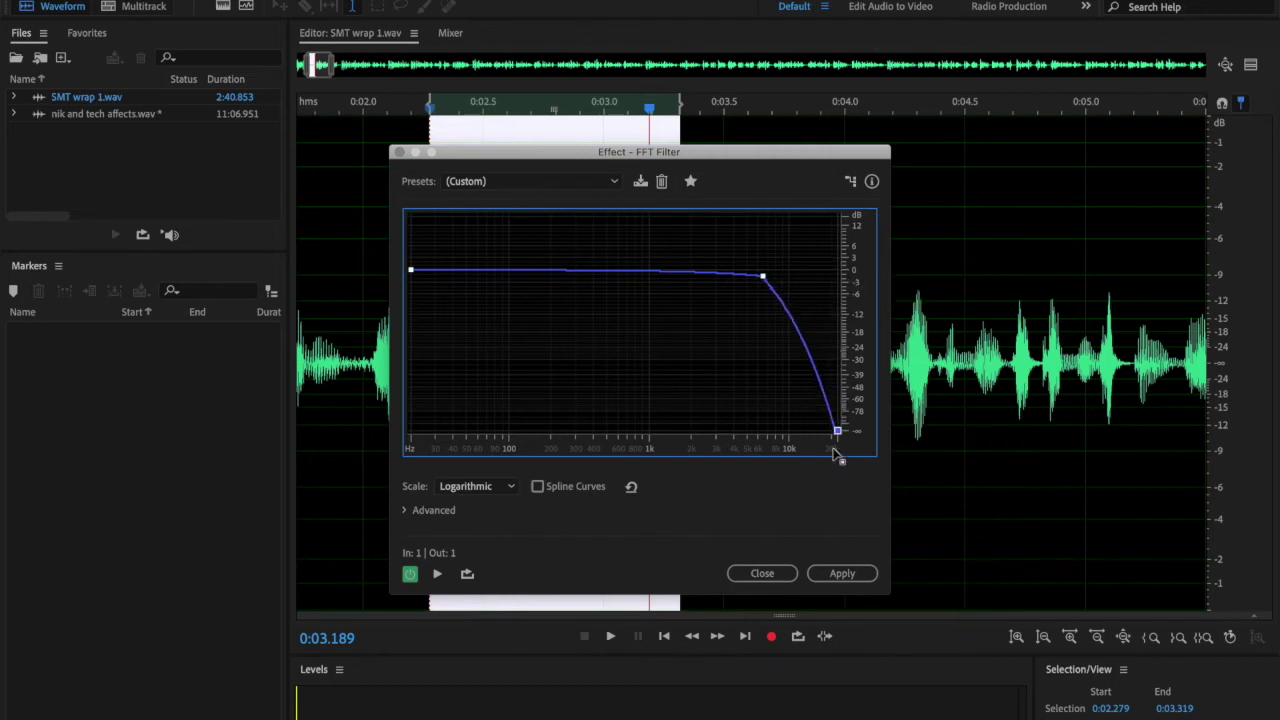
{"action": "left_click", "coordinate": [541, 486]}
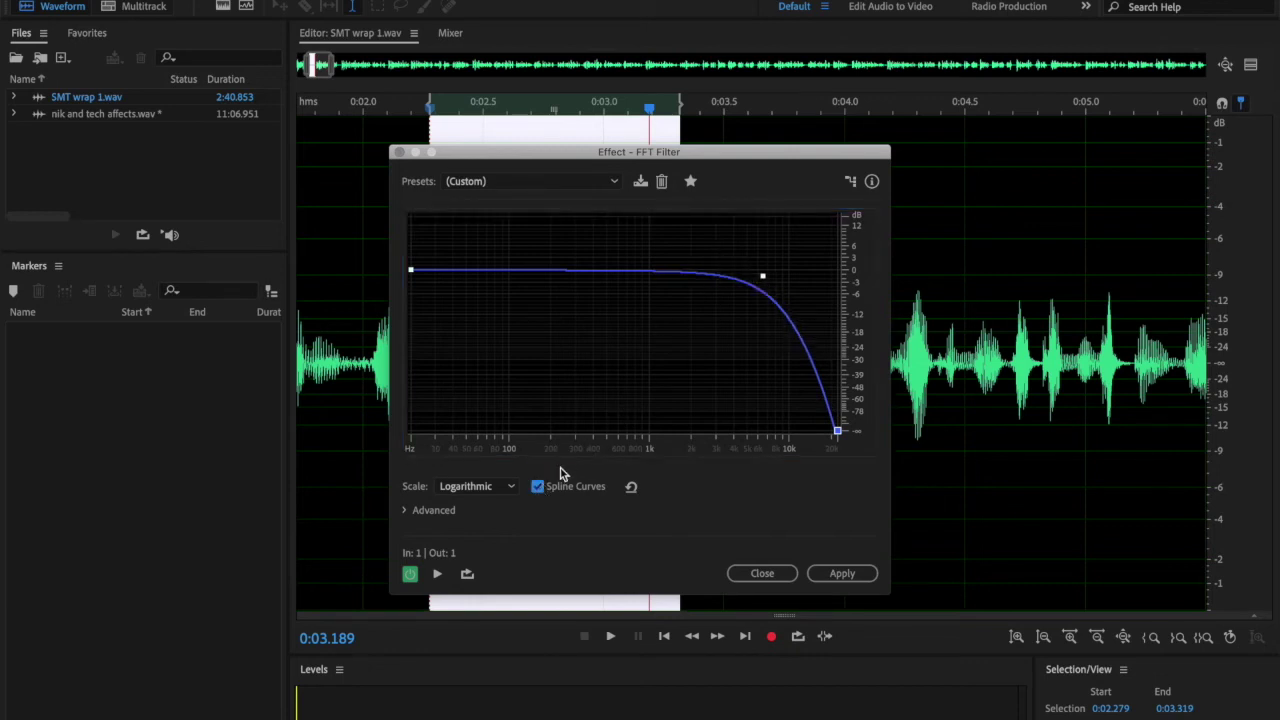
{"action": "left_click", "coordinate": [538, 486]}
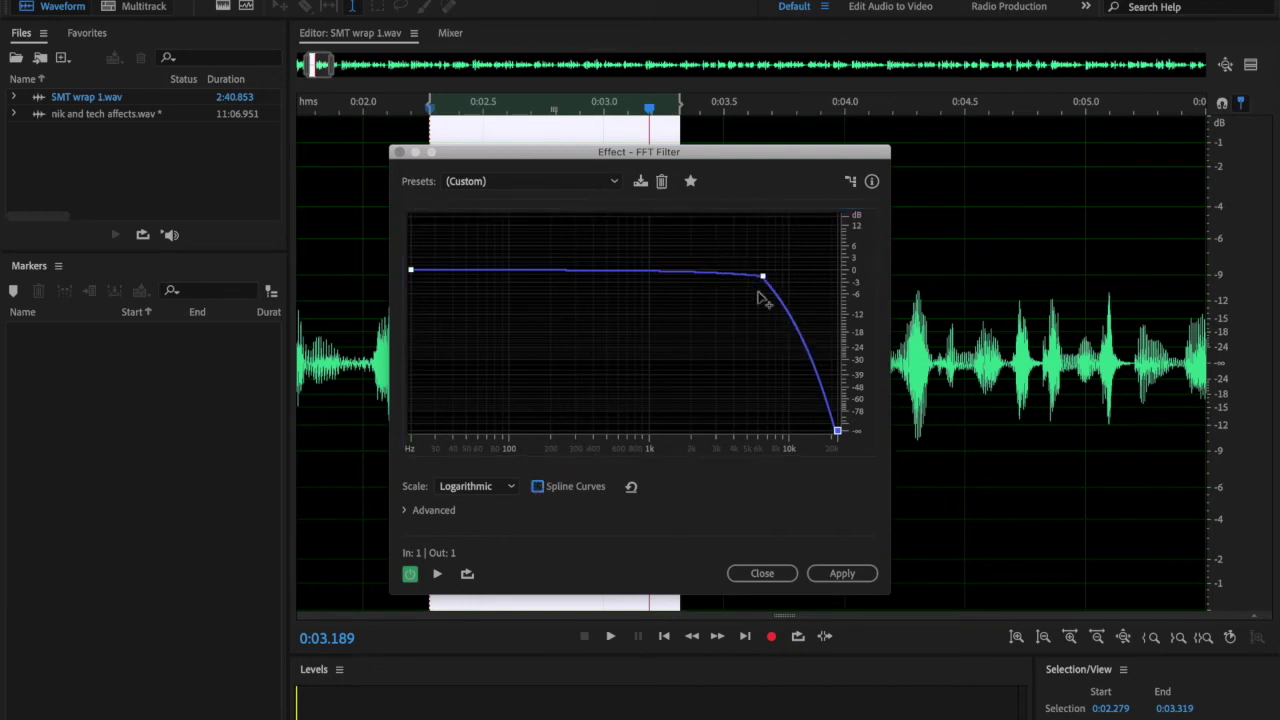
{"action": "left_click_drag", "start_coordinate": [789, 320], "coordinate": [731, 459]}
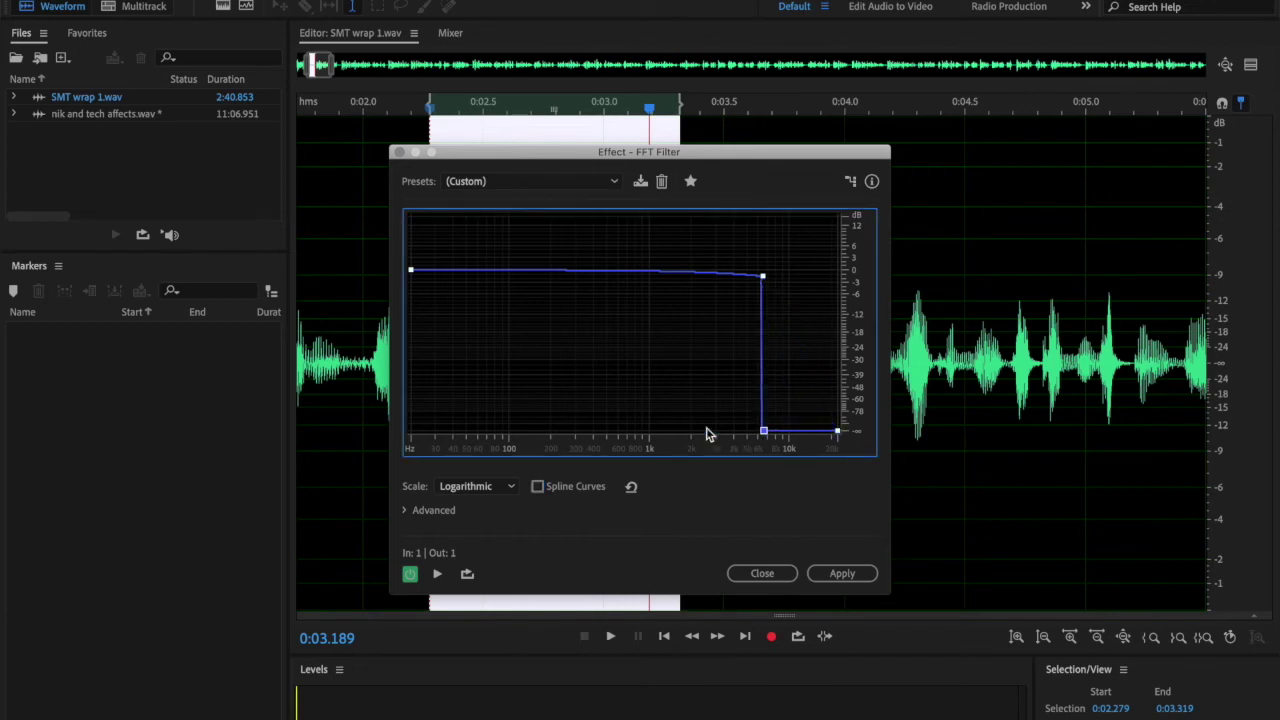
Add a sharp low cutoff below 100 Hz and preview the filtered gap.
{"action": "left_click", "coordinate": [517, 274]}
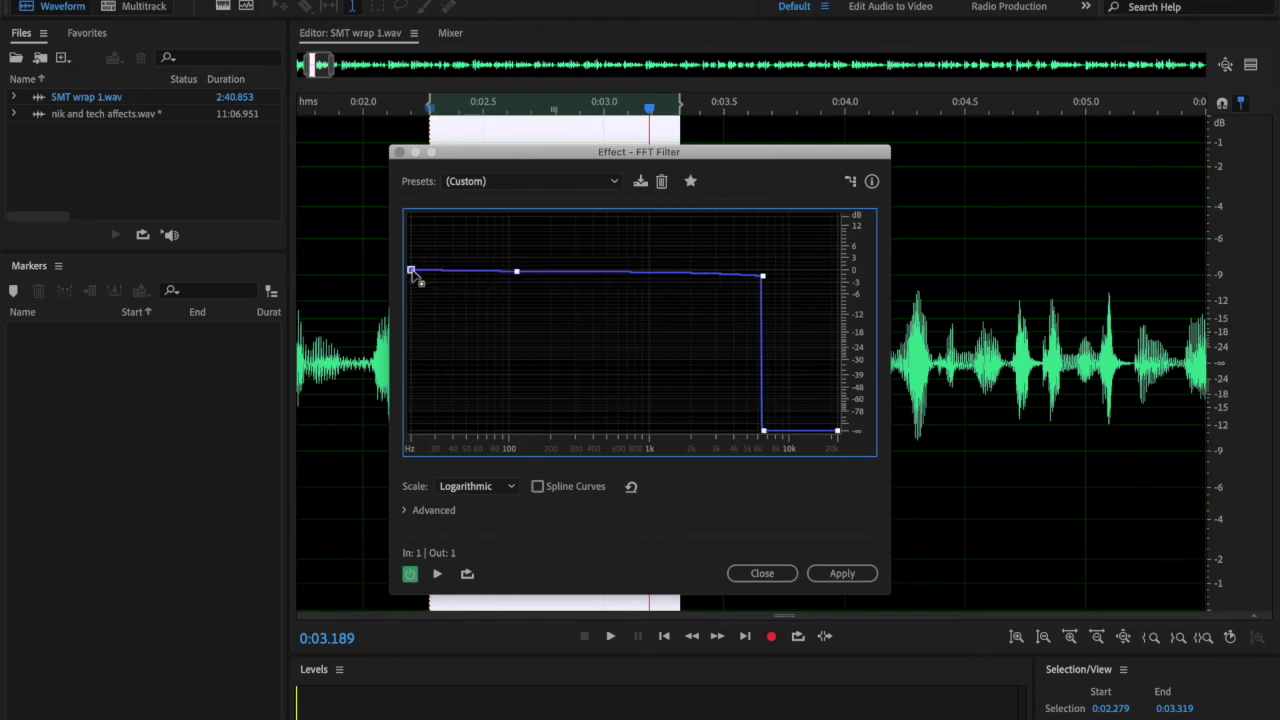
{"action": "left_click_drag", "start_coordinate": [411, 272], "coordinate": [437, 452]}
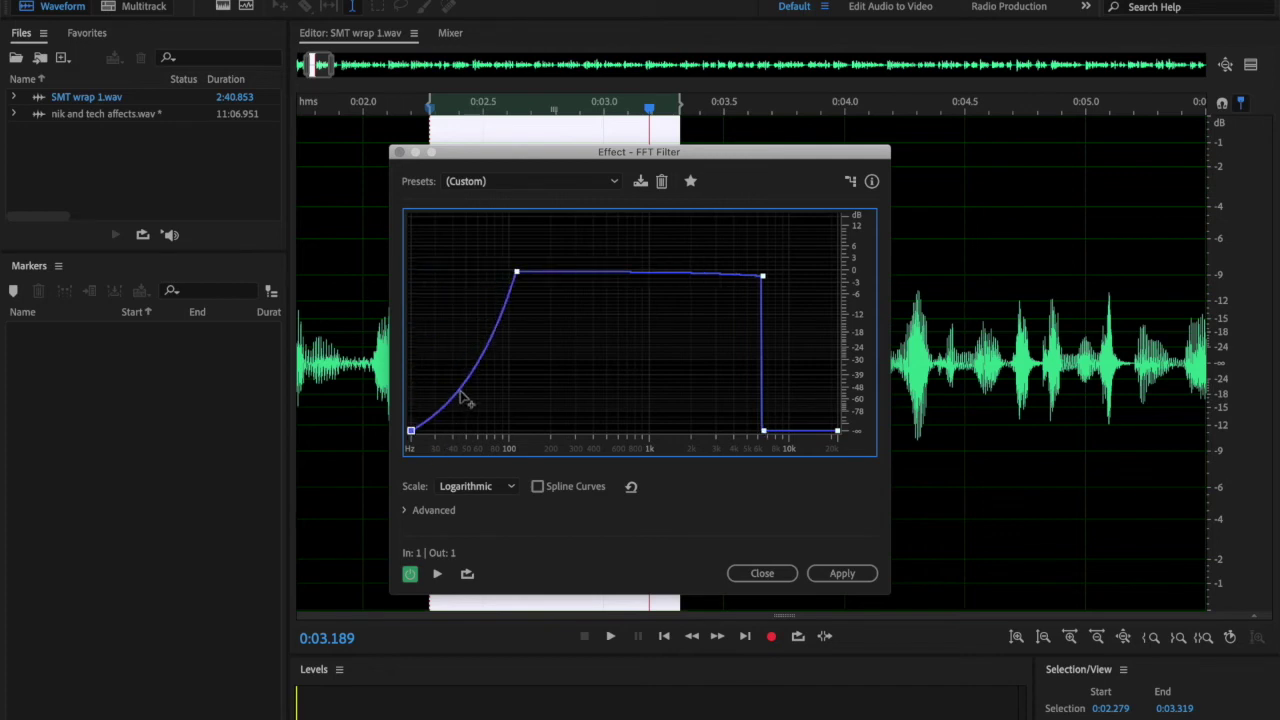
{"action": "left_click_drag", "start_coordinate": [458, 405], "coordinate": [514, 433]}
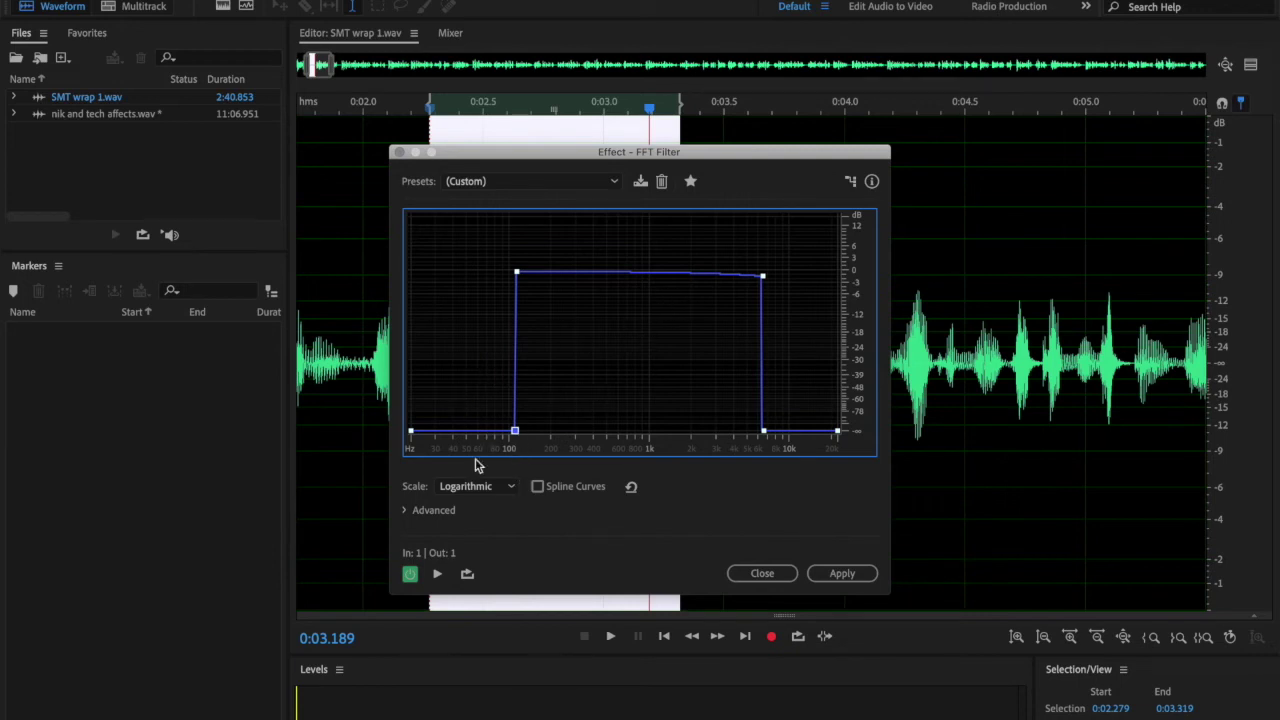
{"action": "left_click", "coordinate": [438, 575]}
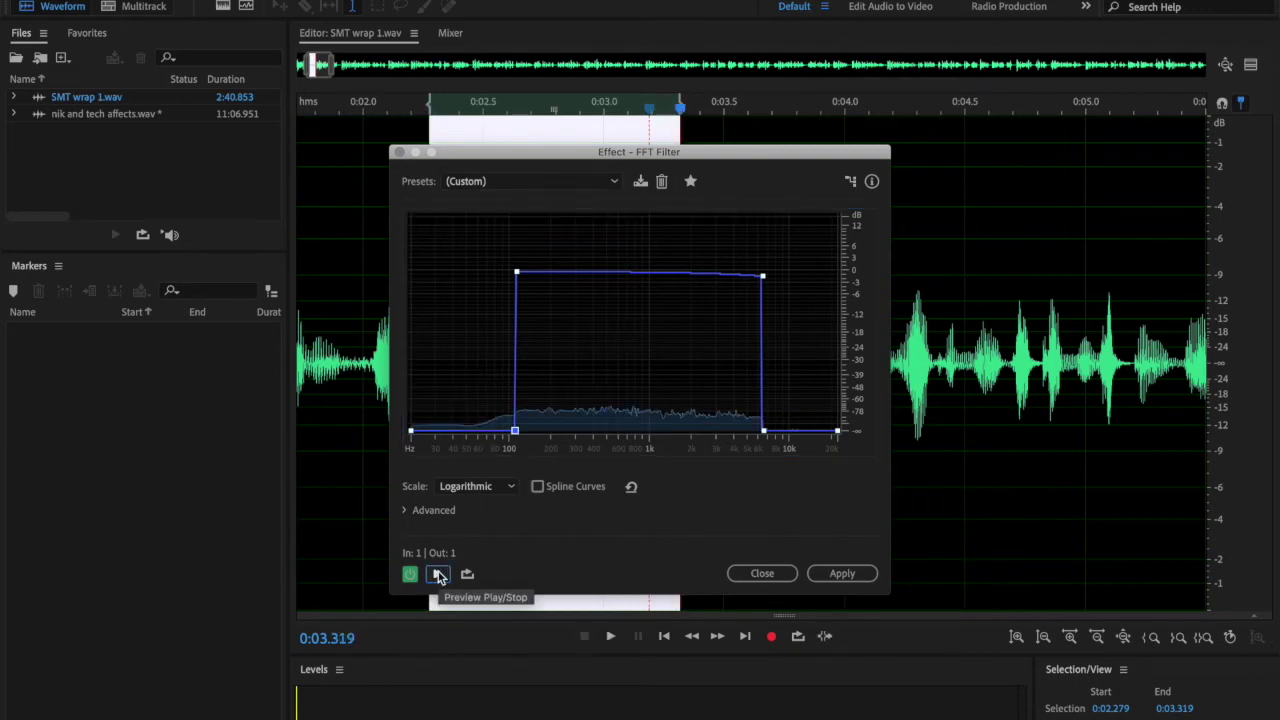
Add a control point on the FFT curve, pull the cutoff down to about 4 kHz, and preview.
{"action": "left_click", "coordinate": [438, 575]}
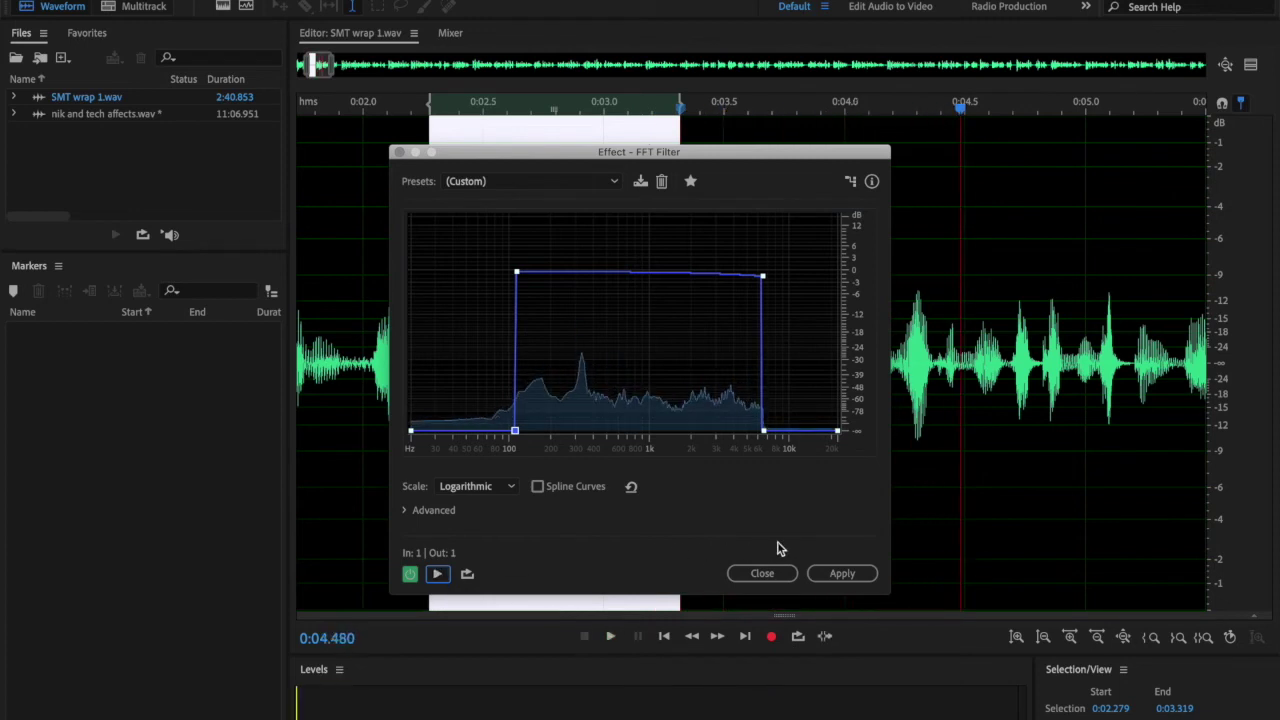
{"action": "left_click", "coordinate": [664, 637]}
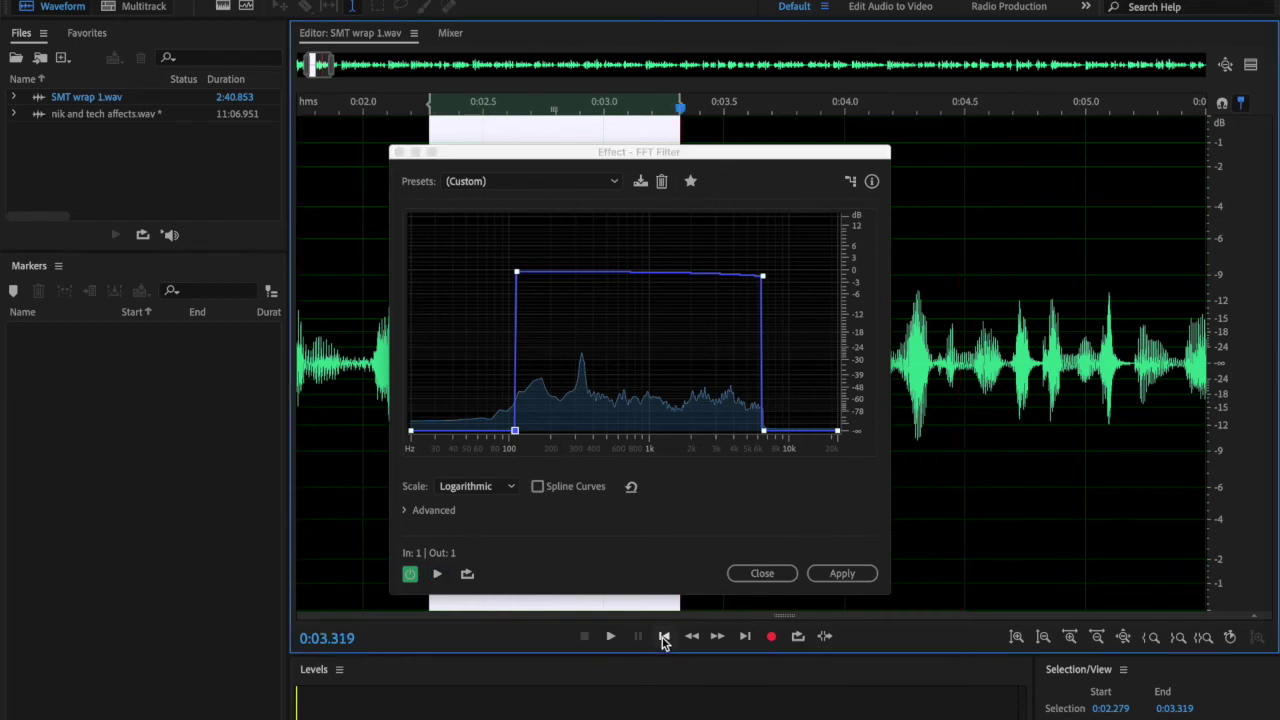
{"action": "left_click", "coordinate": [664, 637]}
{"action": "left_click", "coordinate": [437, 574]}
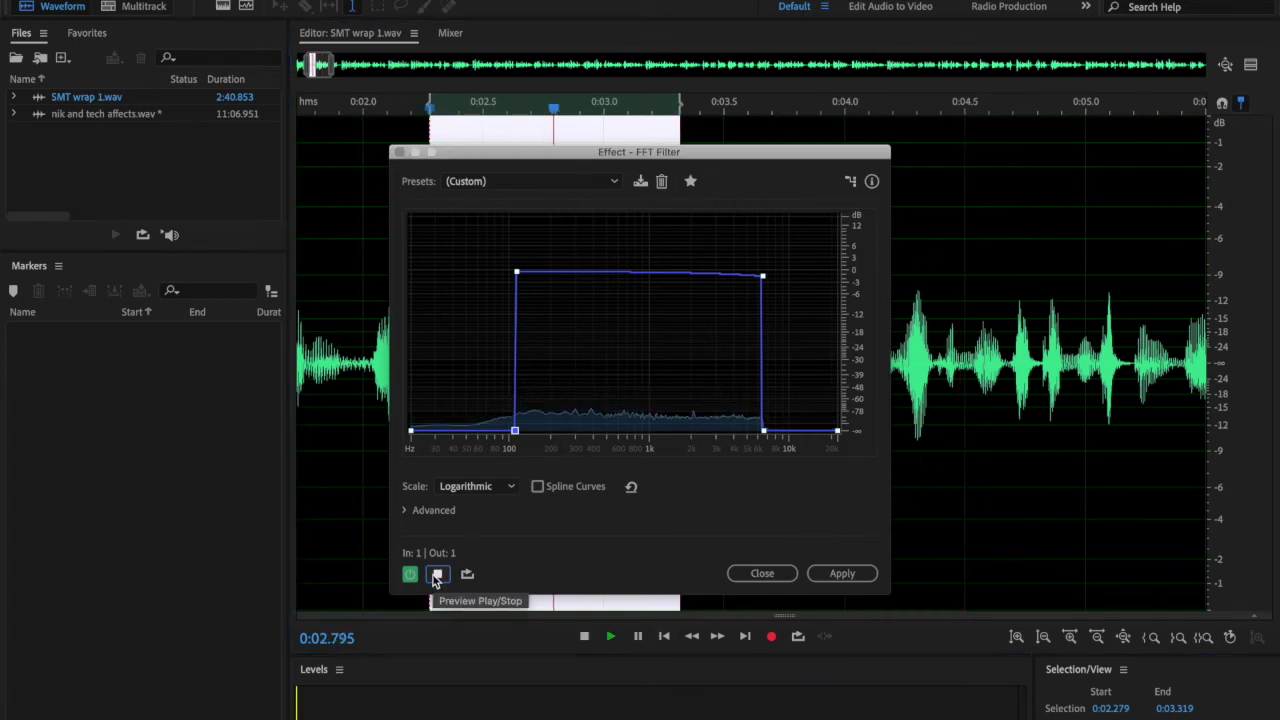
{"action": "left_click", "coordinate": [729, 277]}
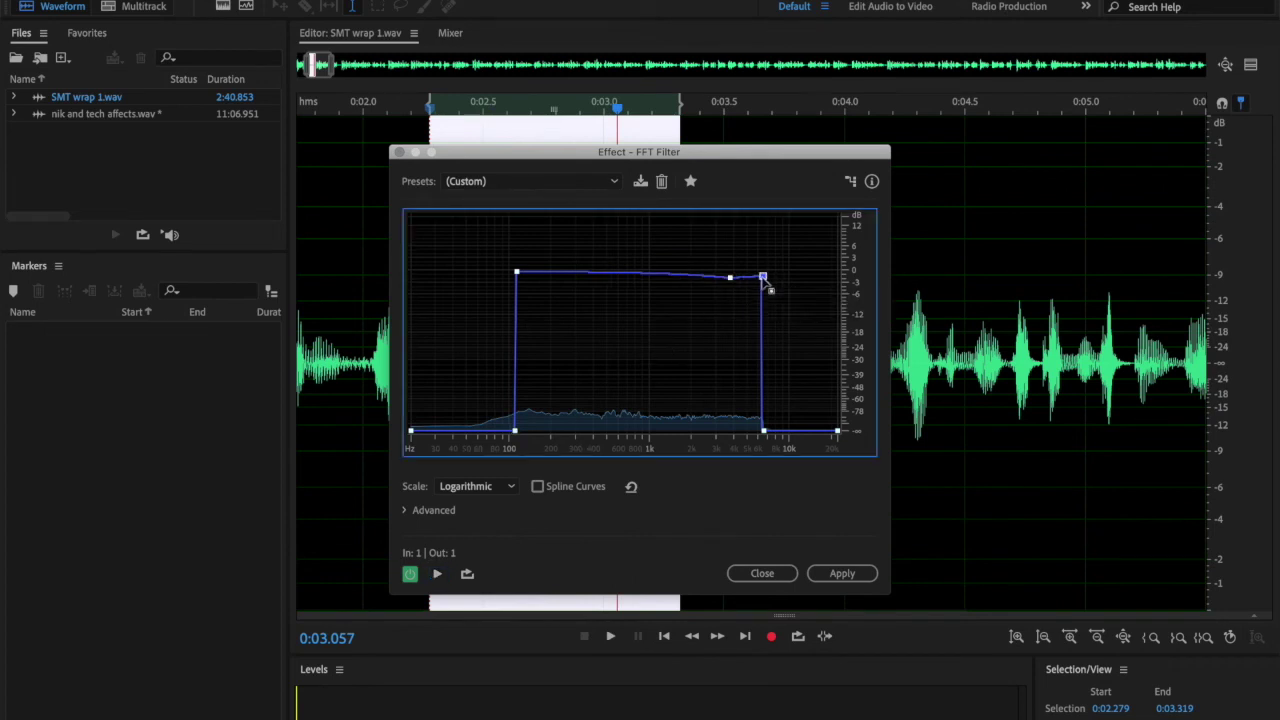
{"action": "left_click_drag", "start_coordinate": [763, 280], "coordinate": [712, 468]}
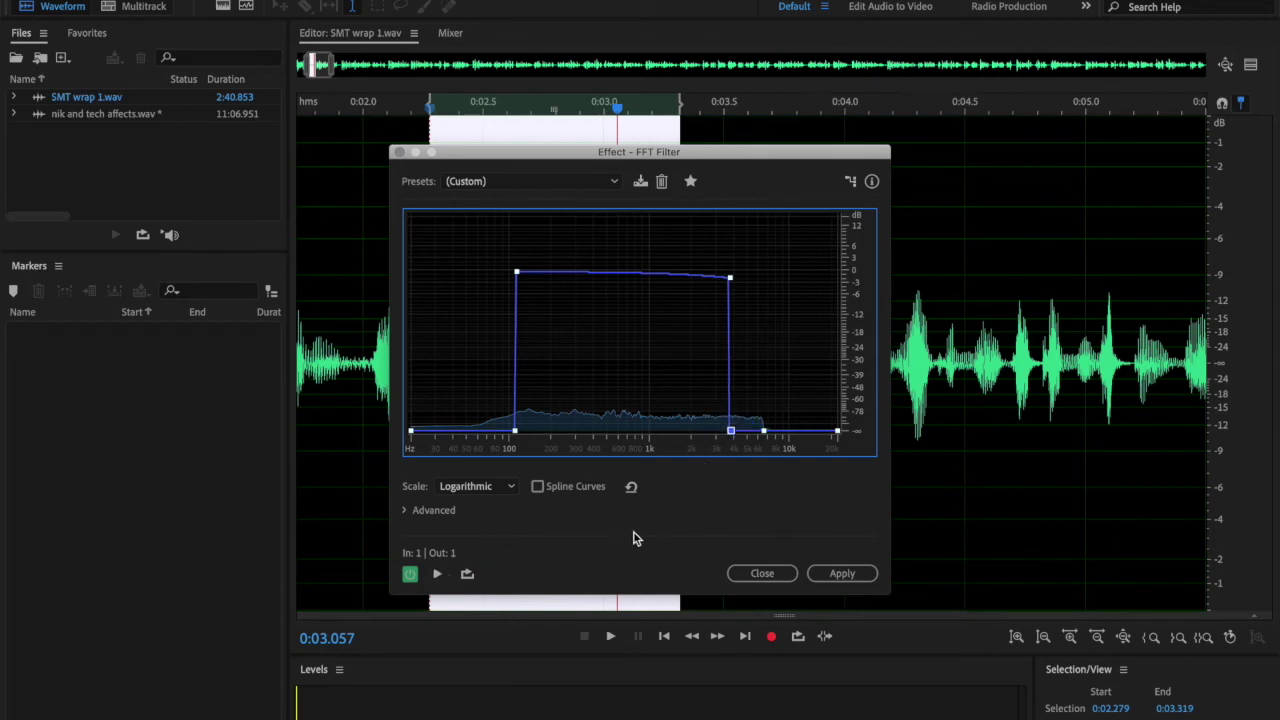
{"action": "left_click", "coordinate": [664, 636]}
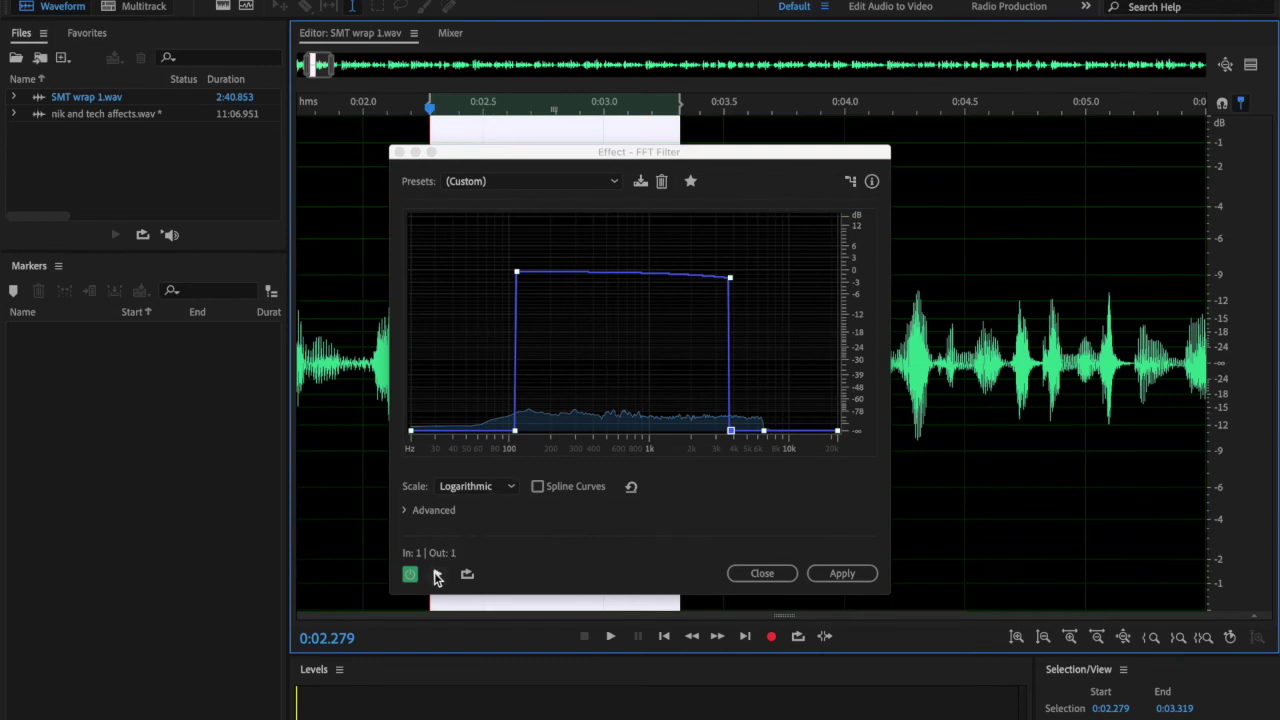
{"action": "left_click", "coordinate": [437, 576]}
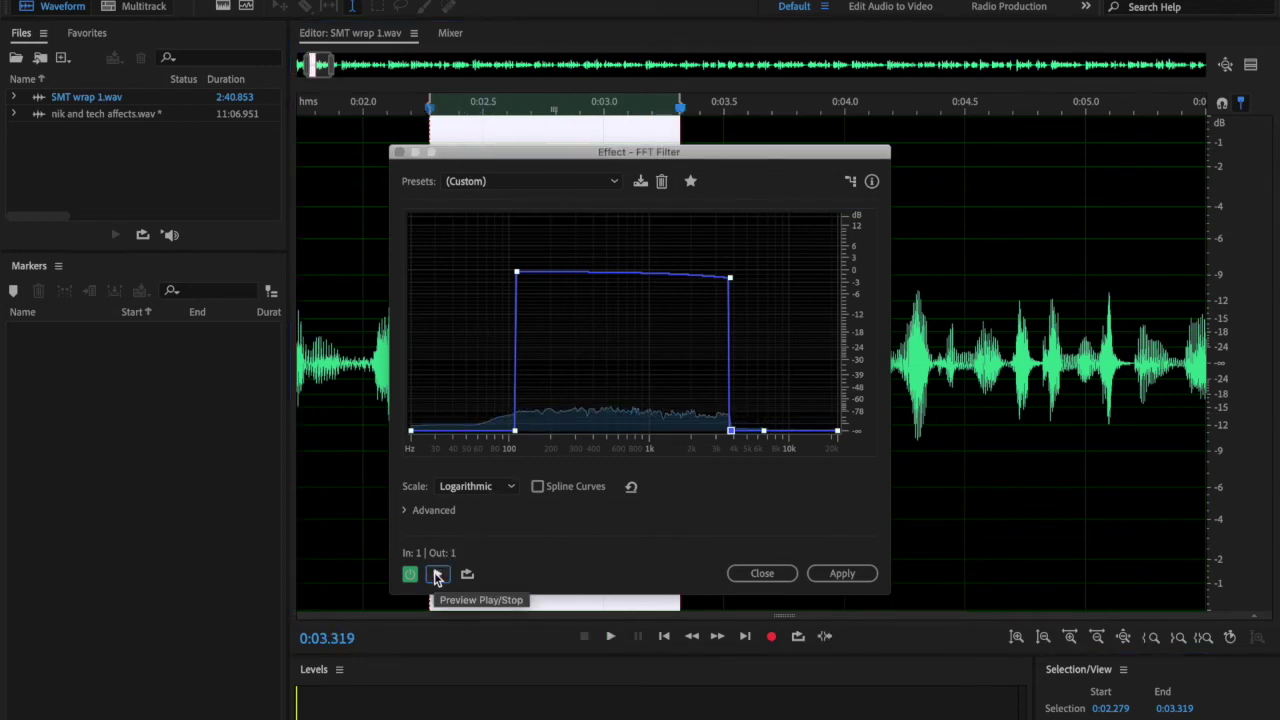
Push the cutoff back up toward 7 kHz, previewing from 0:01.866 and 0:05.692.
{"action": "left_click", "coordinate": [329, 343]}
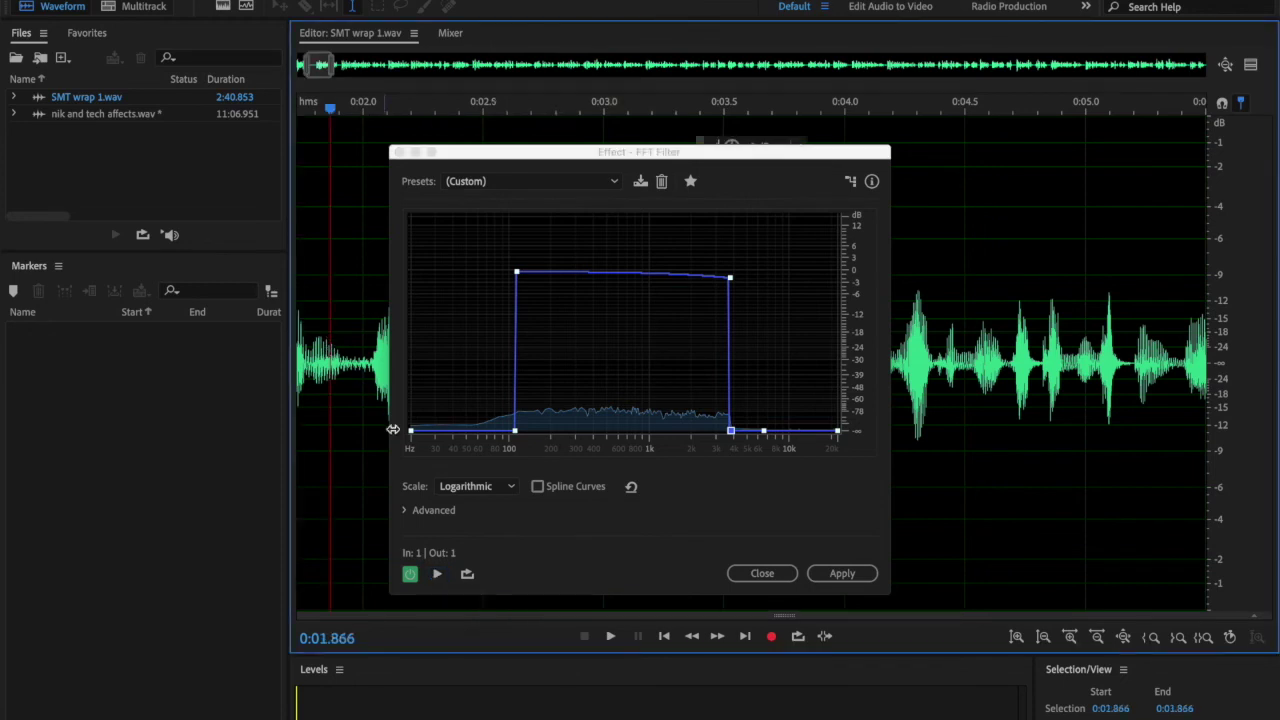
{"action": "left_click", "coordinate": [437, 575]}
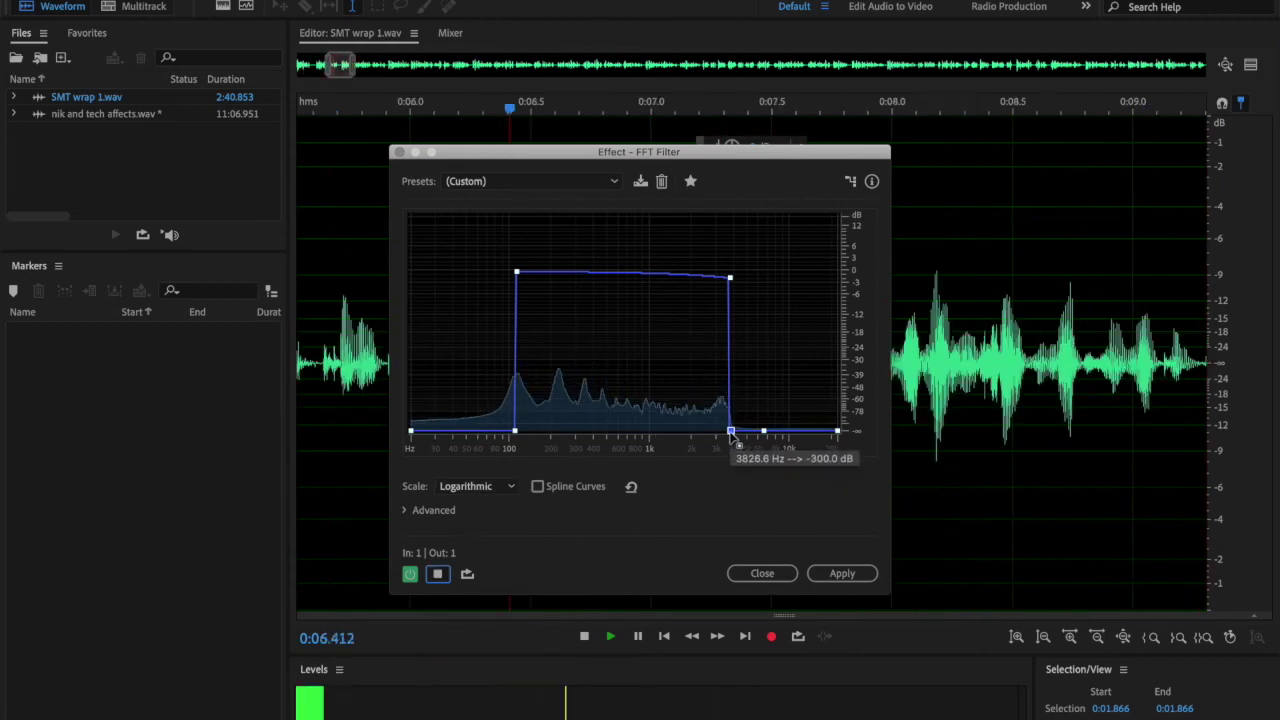
{"action": "key", "text": "space"}
{"action": "left_click_drag", "start_coordinate": [731, 434], "coordinate": [785, 289]}
{"action": "left_click", "coordinate": [337, 325]}
{"action": "key", "text": "space"}
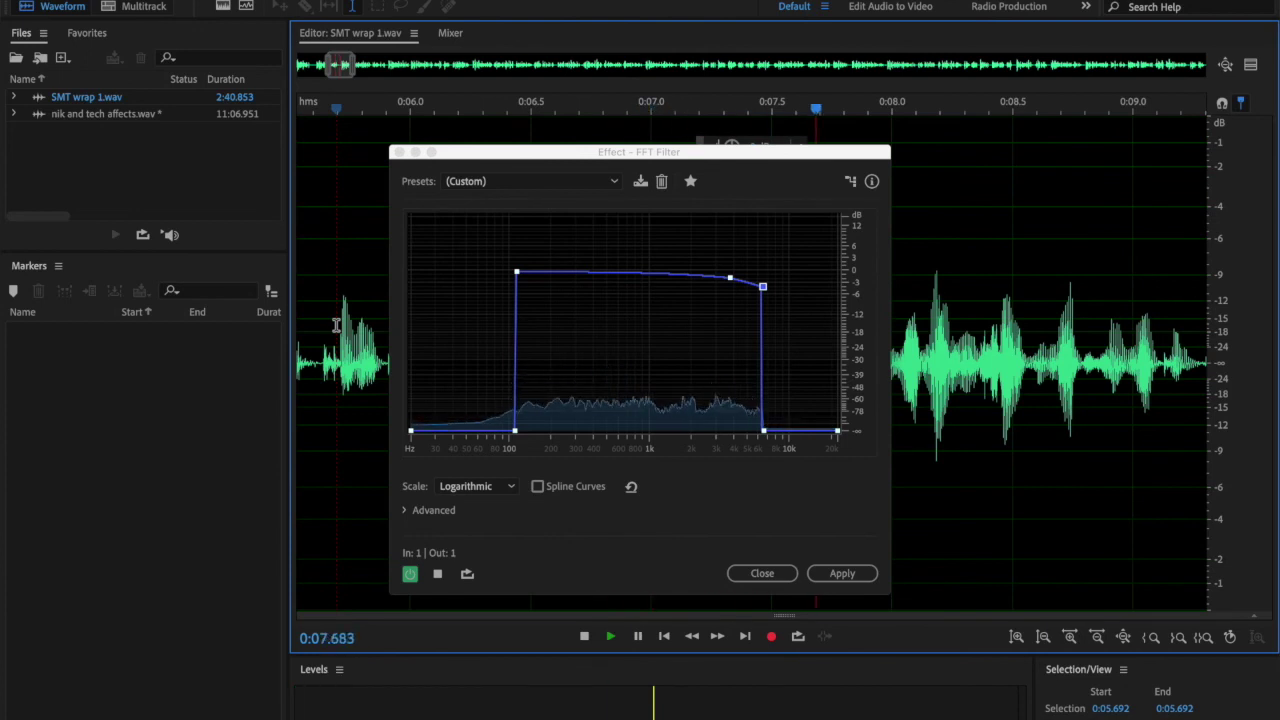
{"action": "key", "text": "space"}
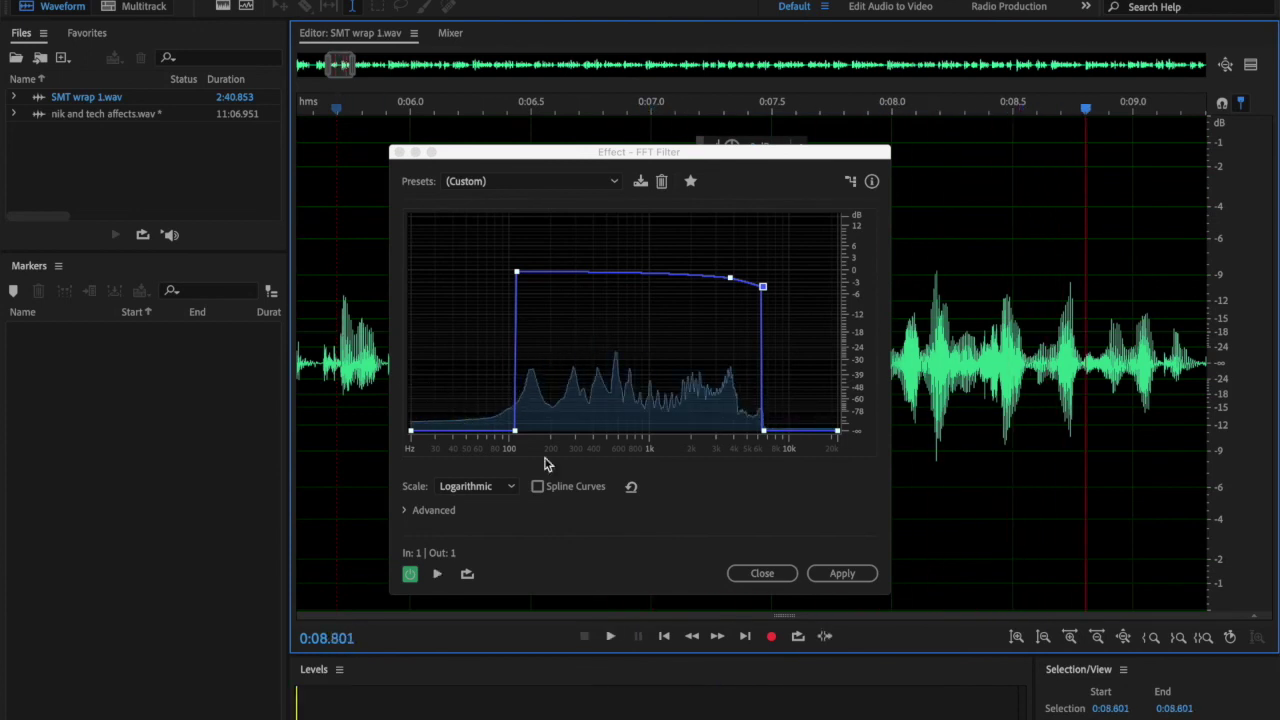
{"action": "left_click", "coordinate": [1123, 637]}
Apply the FFT filter to the entire recording and listen from 1:14.373.
{"action": "left_click", "coordinate": [1016, 450]}
{"action": "double_click", "coordinate": [1016, 450]}
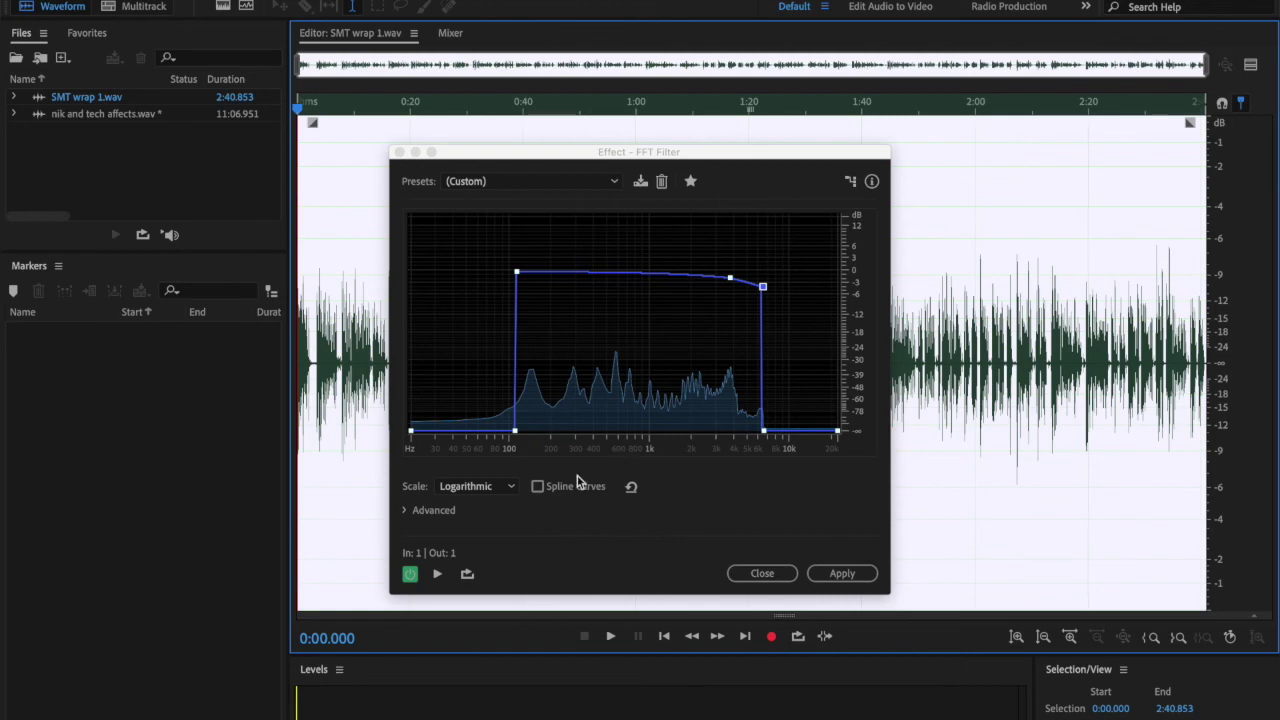
{"action": "left_click", "coordinate": [831, 573]}
{"action": "left_click", "coordinate": [717, 437]}
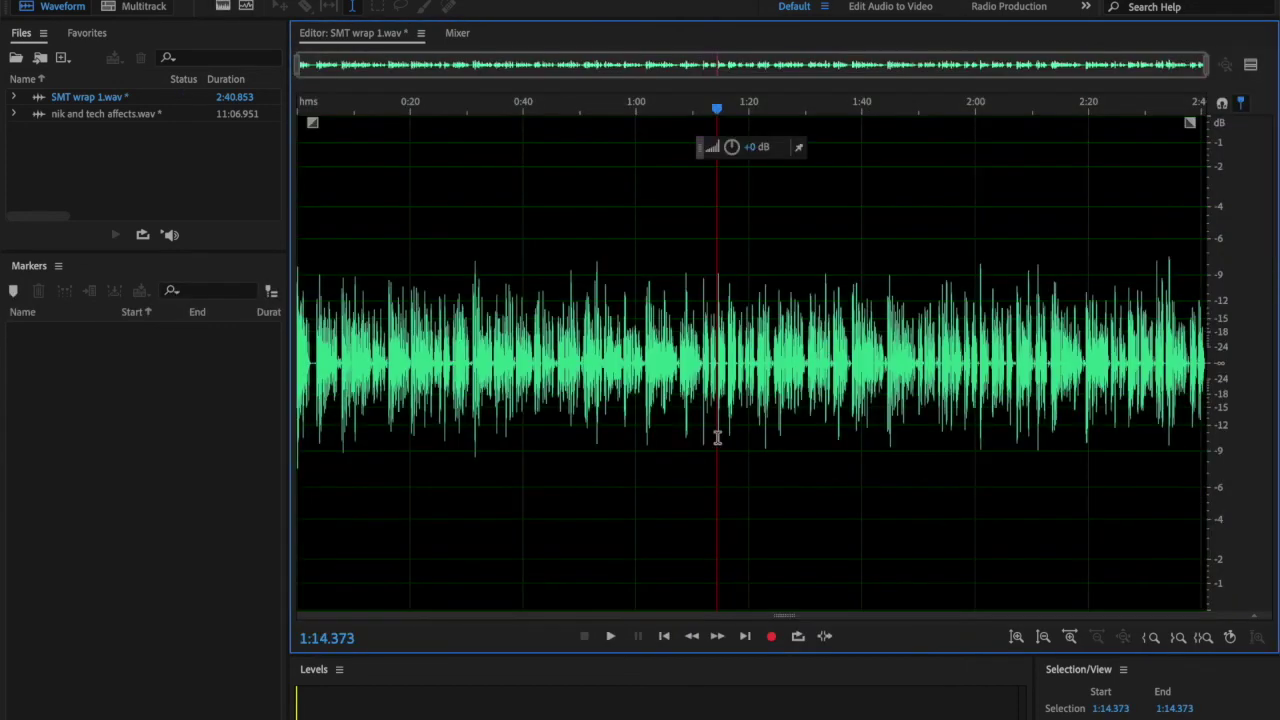
{"action": "key", "text": "space"}
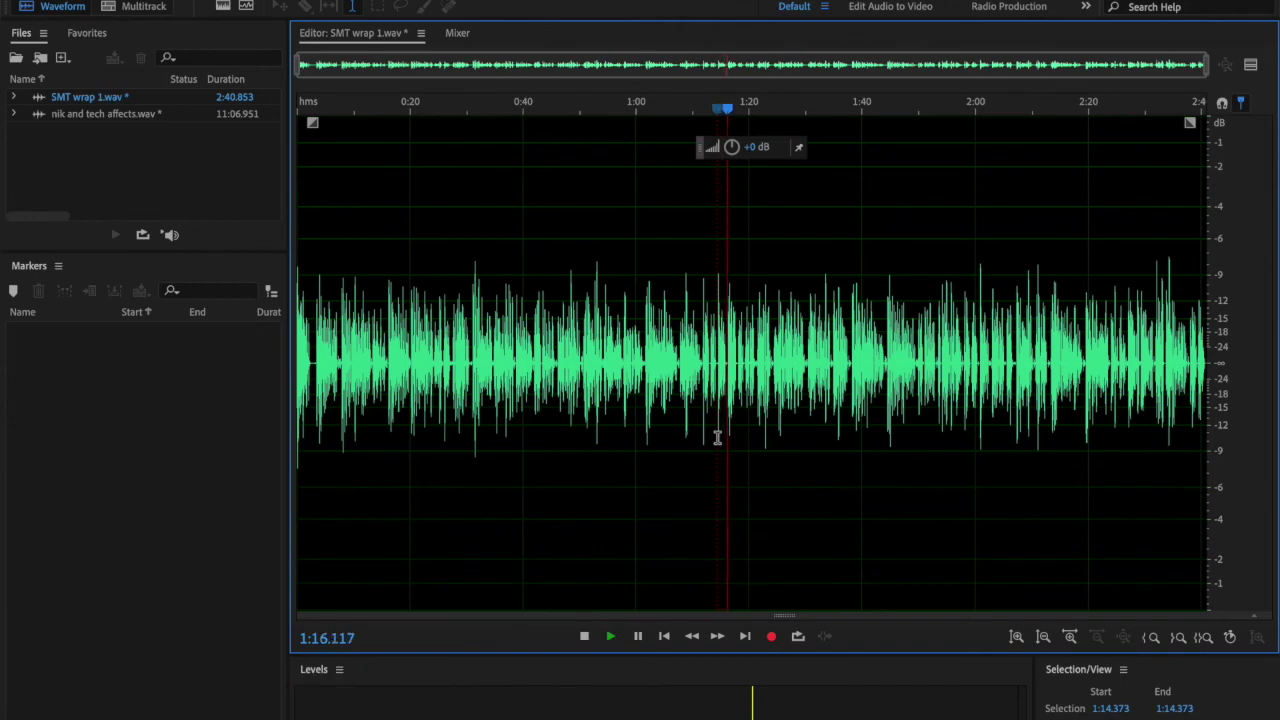
{"action": "key", "text": "space"}
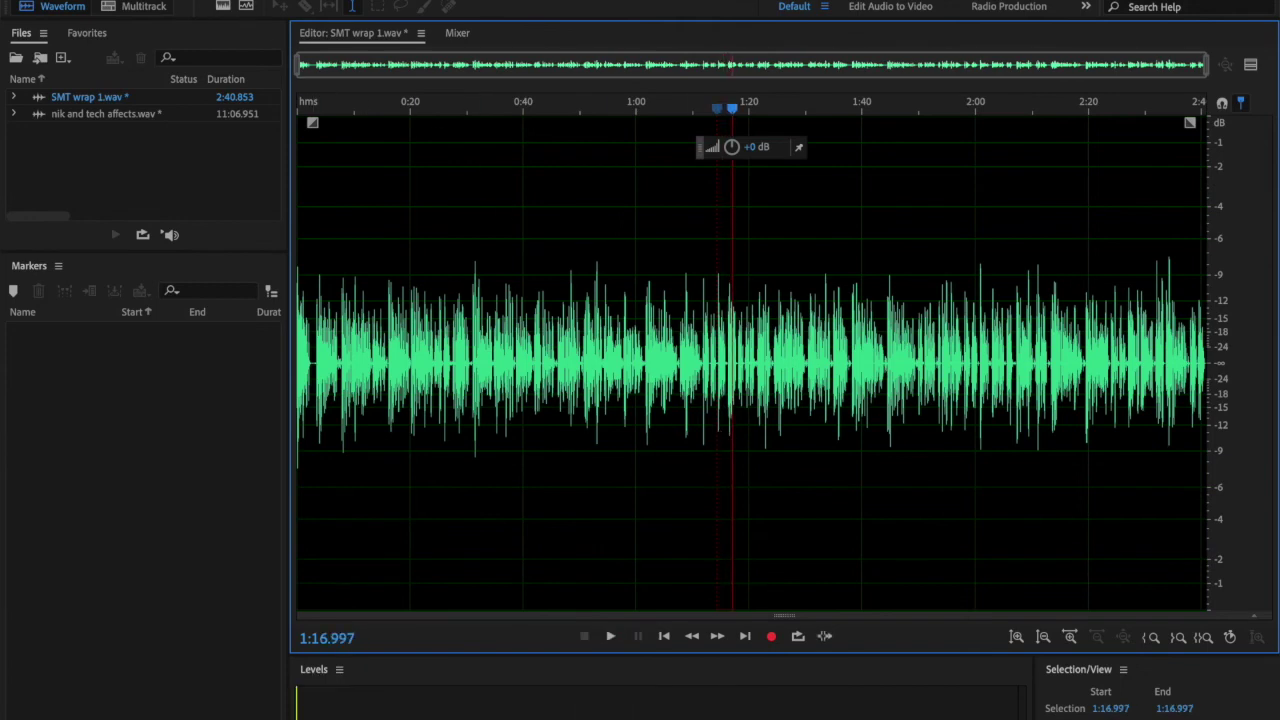
Undo the FFT filter so SMT wrap 1.wav is unfiltered again.
{"action": "left_click", "coordinate": [247, 2]}
{"action": "key", "text": "super+z"}
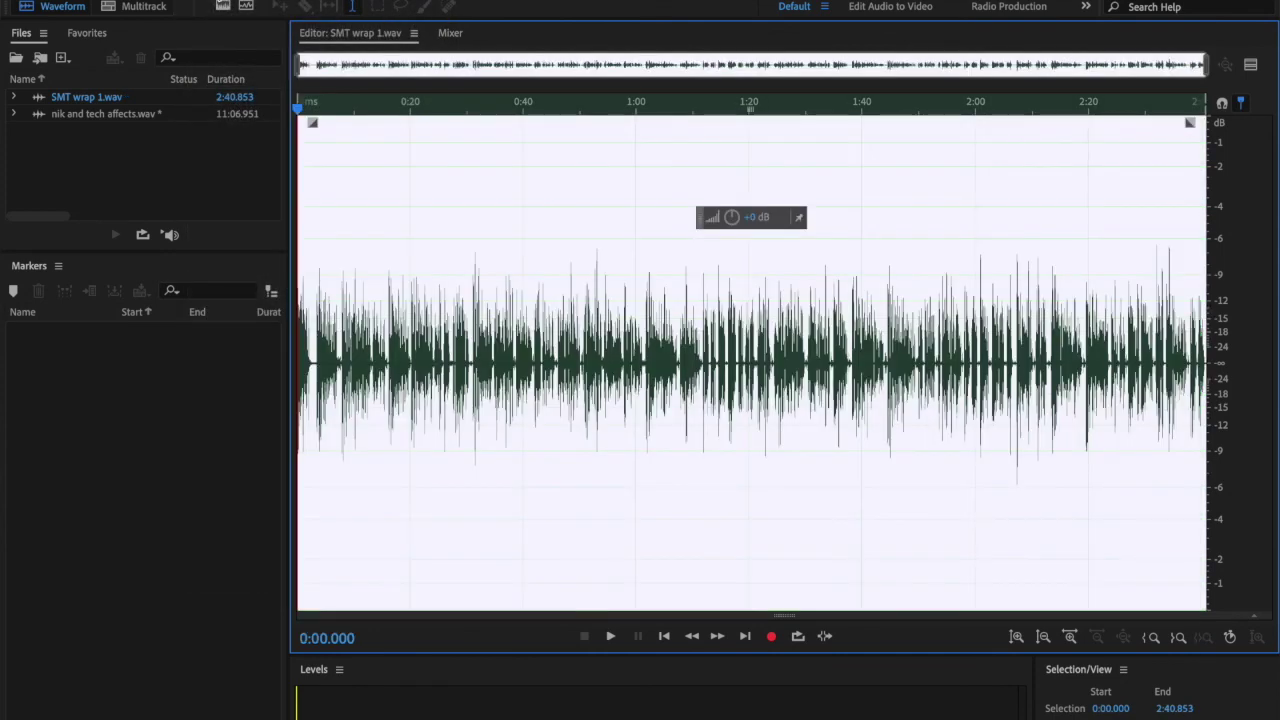
{"action": "left_click", "coordinate": [402, 204]}
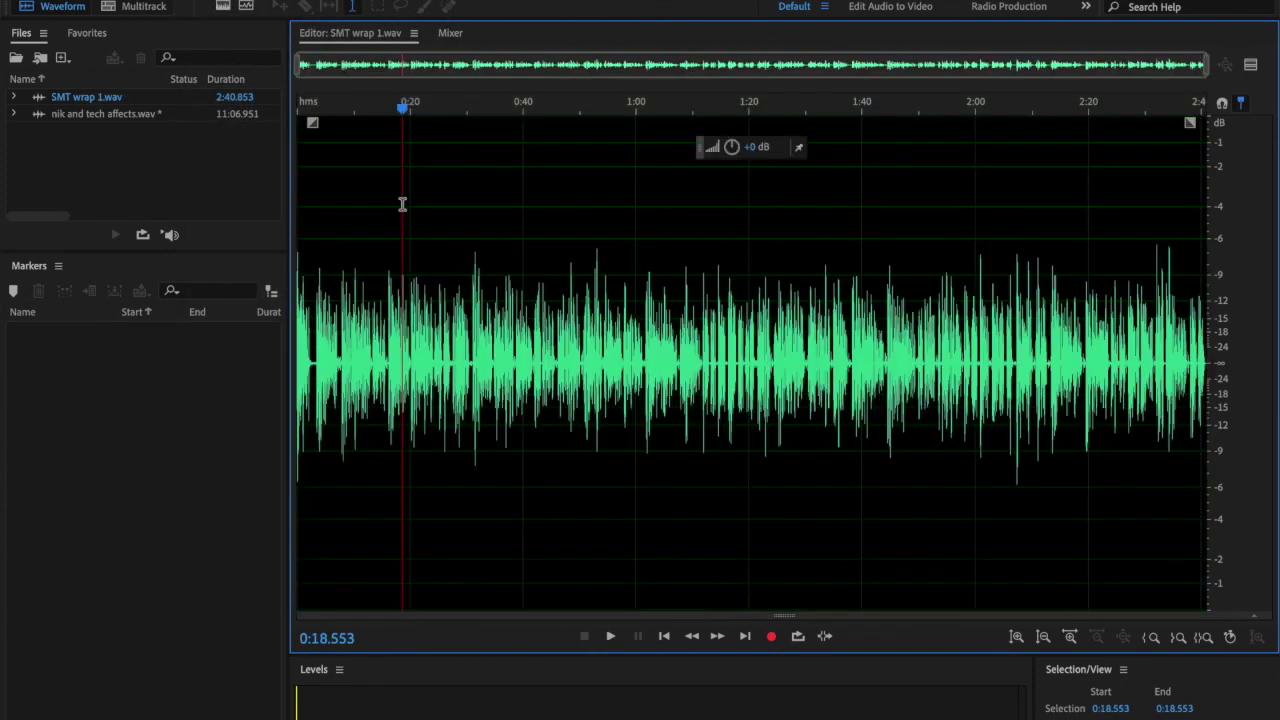
Zoom in near the start and capture a noise print from the 0:02.439–0:03.366 silence.
{"action": "left_click", "coordinate": [247, 2]}
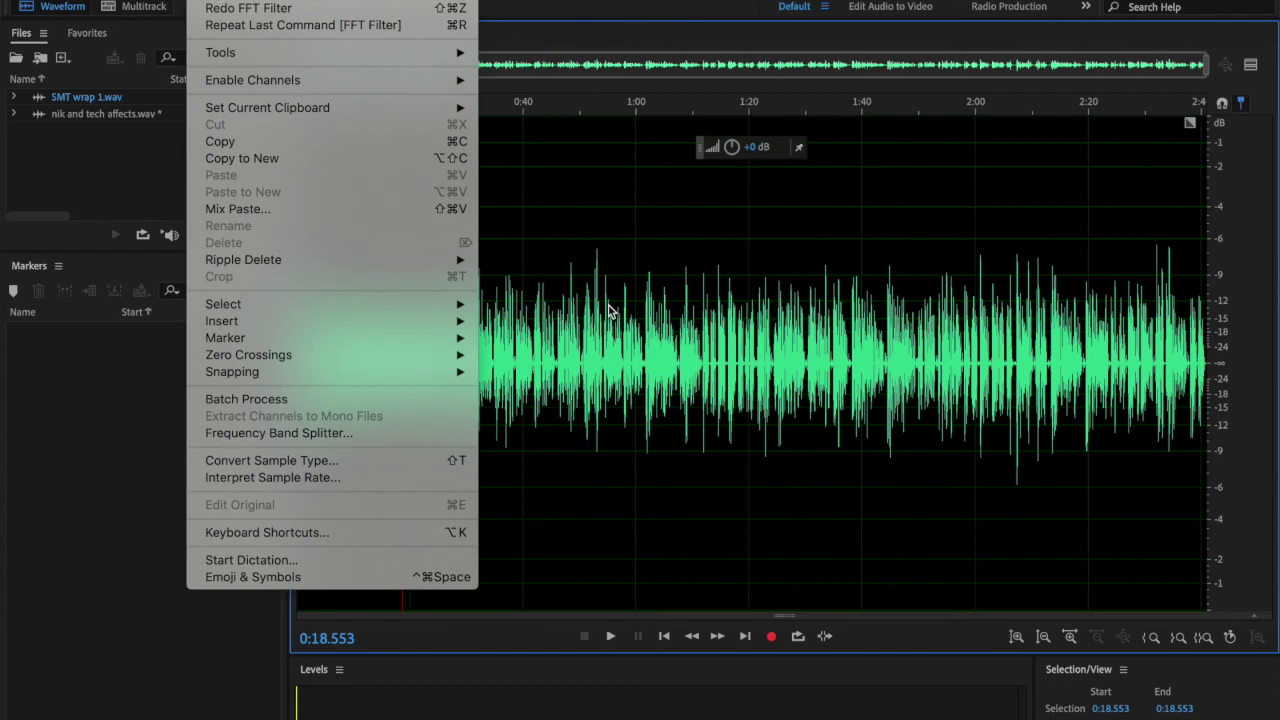
{"action": "left_click", "coordinate": [698, 348]}
{"action": "left_click_drag", "start_coordinate": [326, 310], "coordinate": [308, 311]}
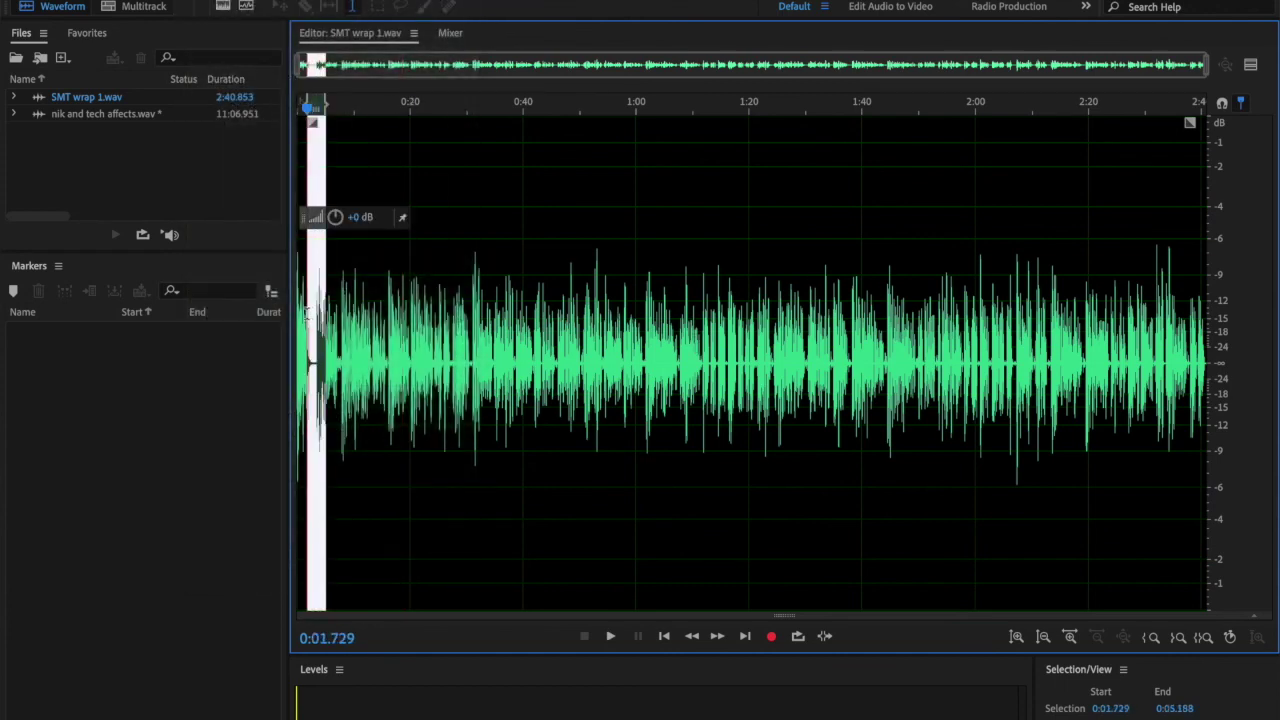
{"action": "left_click", "coordinate": [1204, 638]}
{"action": "left_click_drag", "start_coordinate": [728, 385], "coordinate": [484, 388]}
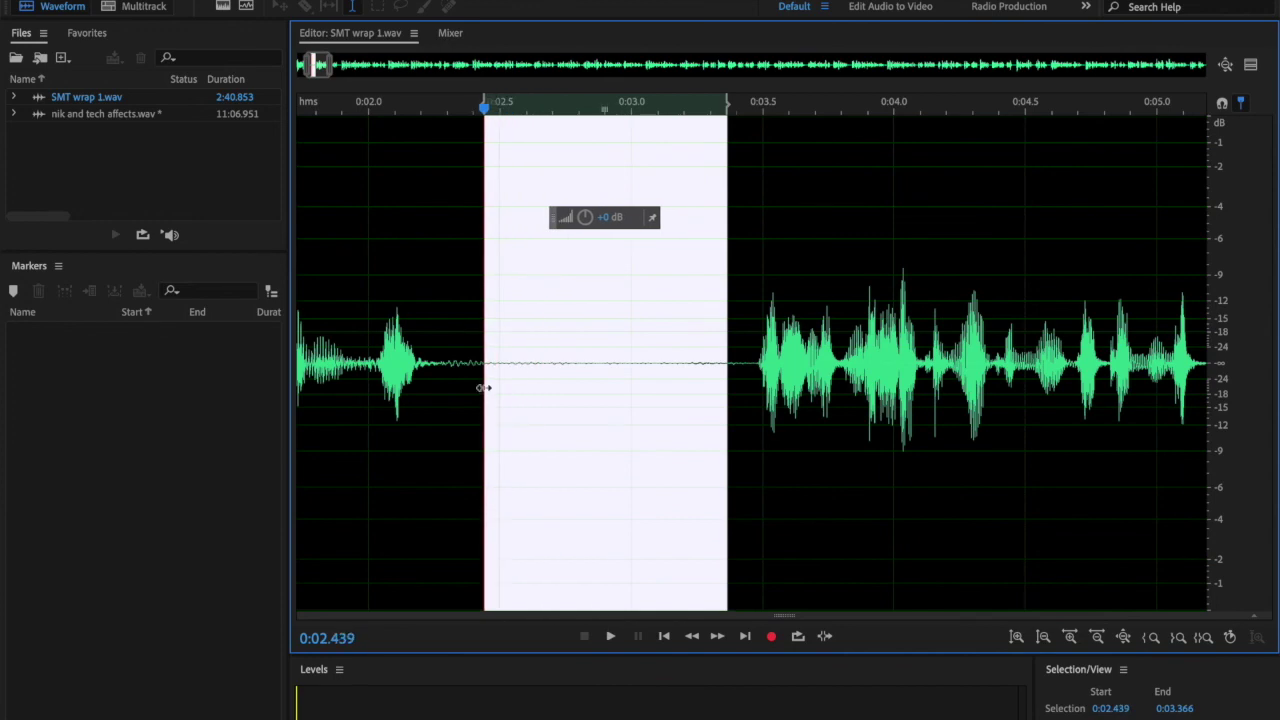
{"action": "right_click", "coordinate": [577, 396]}
{"action": "left_click", "coordinate": [616, 457]}
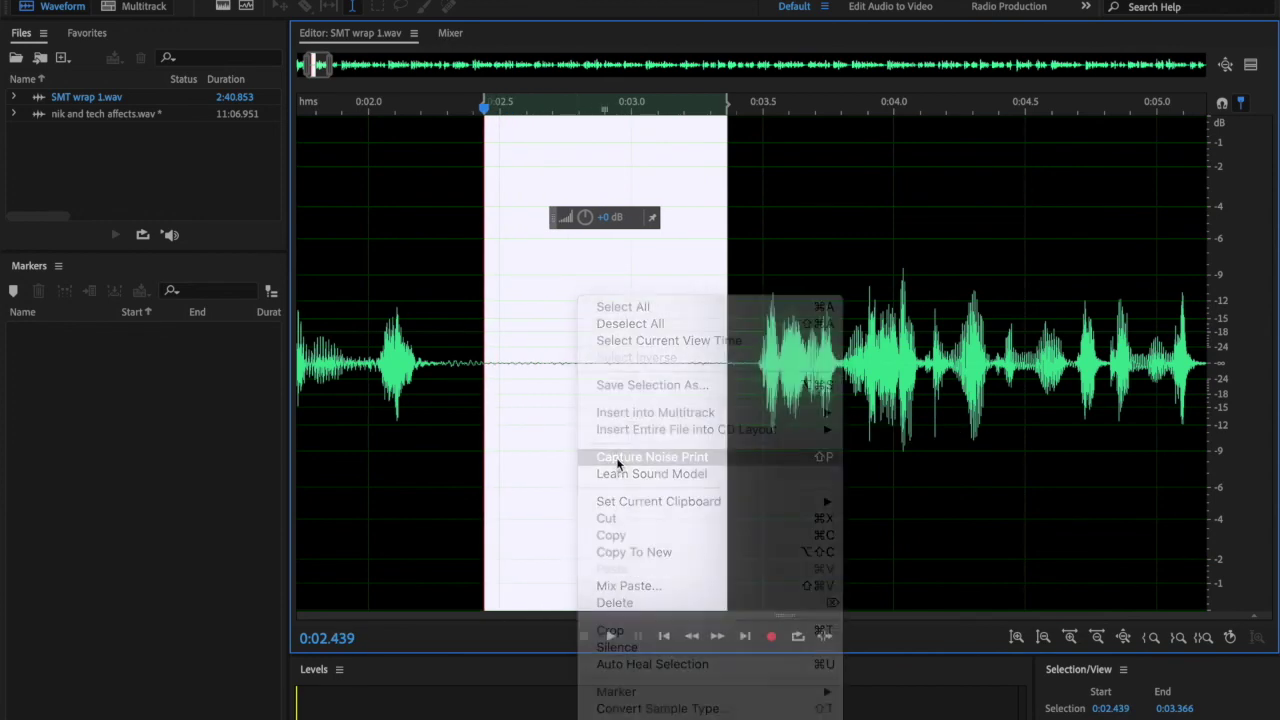
{"action": "left_click", "coordinate": [1124, 637]}
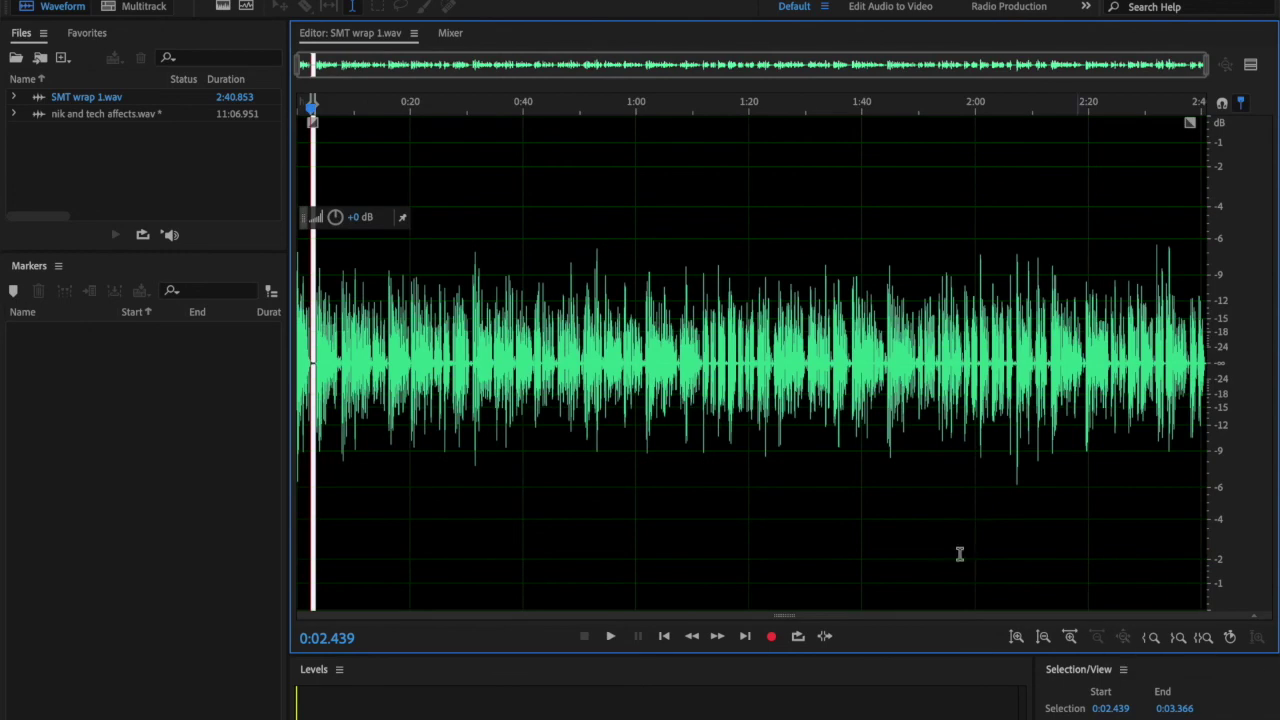
{"action": "double_click", "coordinate": [744, 443]}
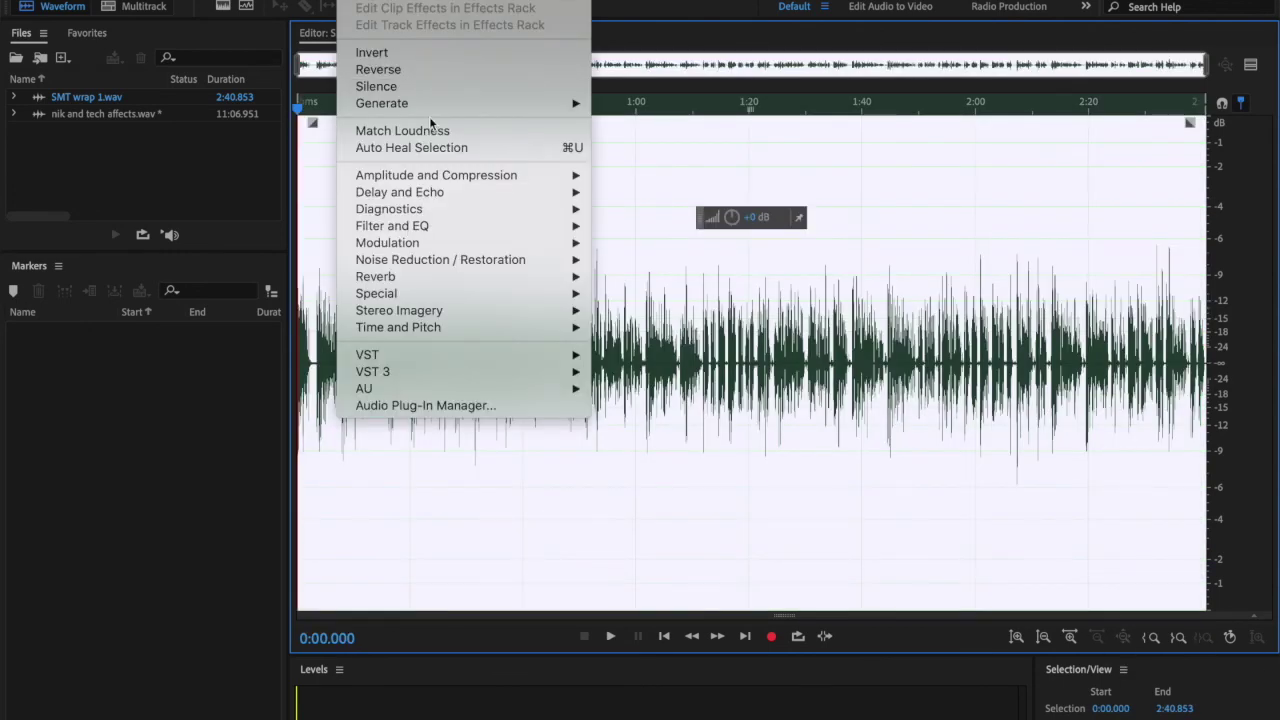
Preview and apply Noise Reduction at 50%, reducing by 16 dB, across the whole file.
{"action": "mouse_move", "coordinate": [546, 262]}
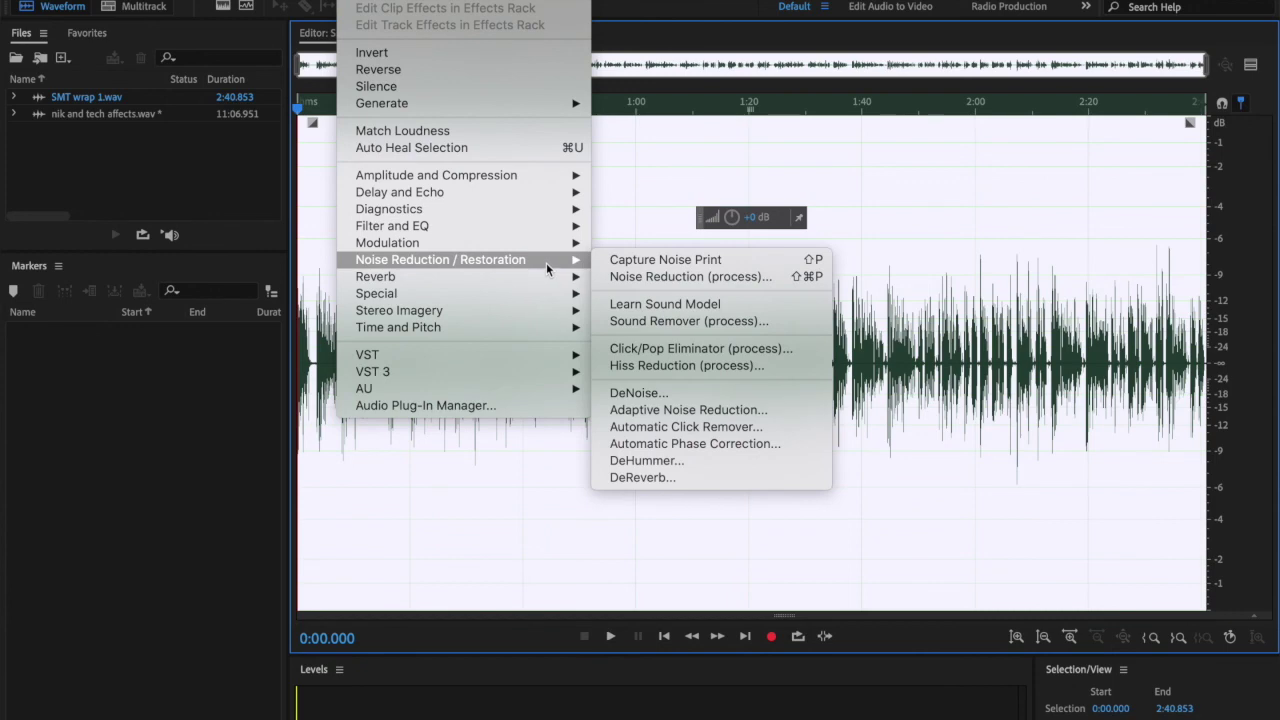
{"action": "left_click", "coordinate": [690, 277]}
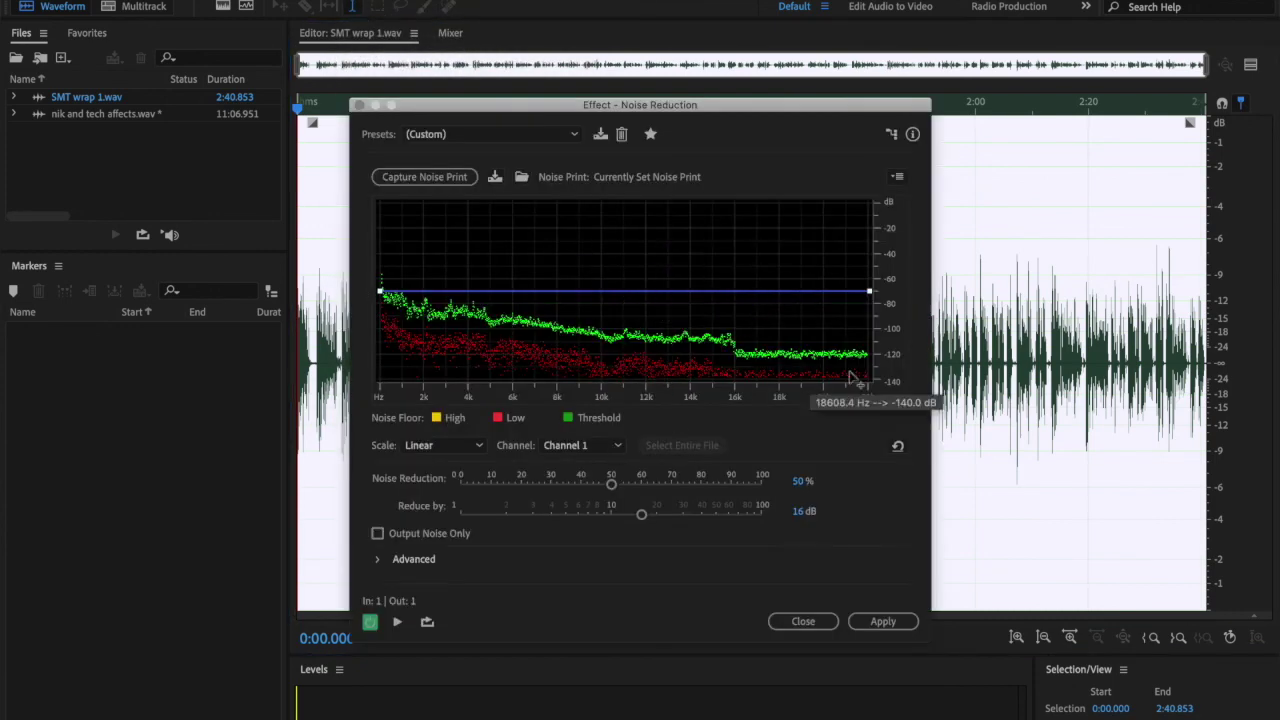
{"action": "left_click", "coordinate": [397, 621]}
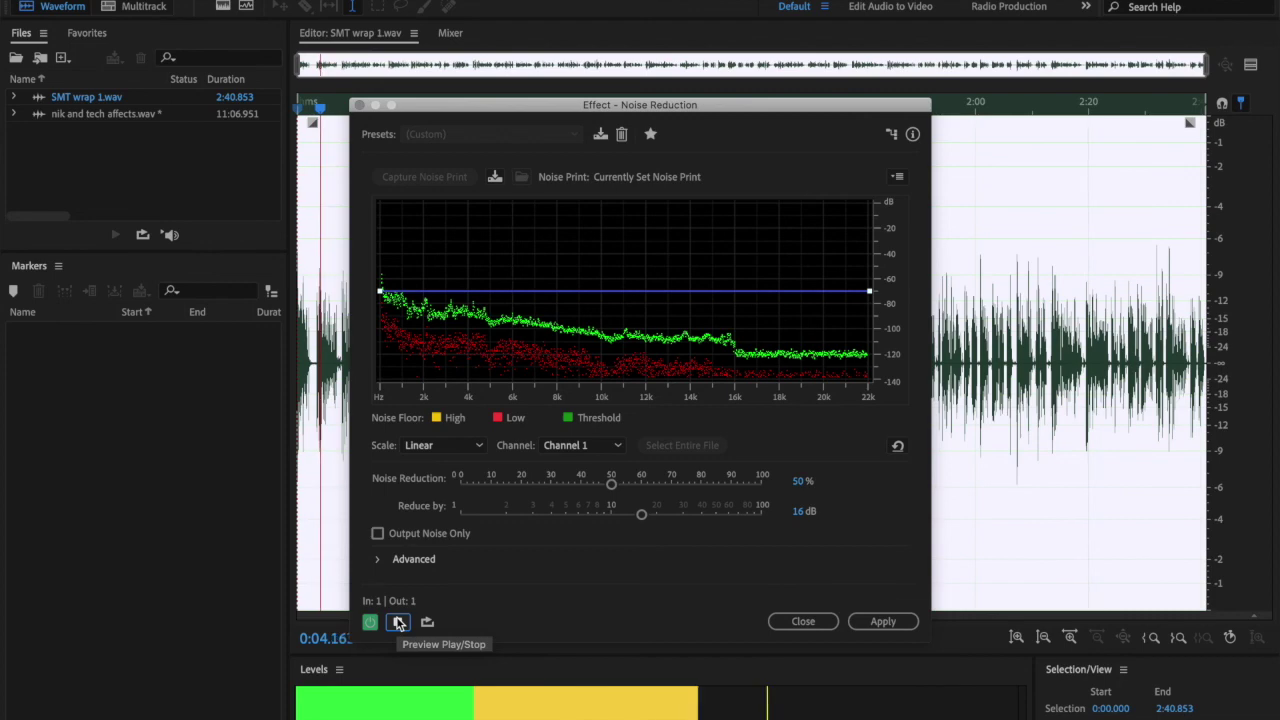
{"action": "left_click", "coordinate": [397, 621]}
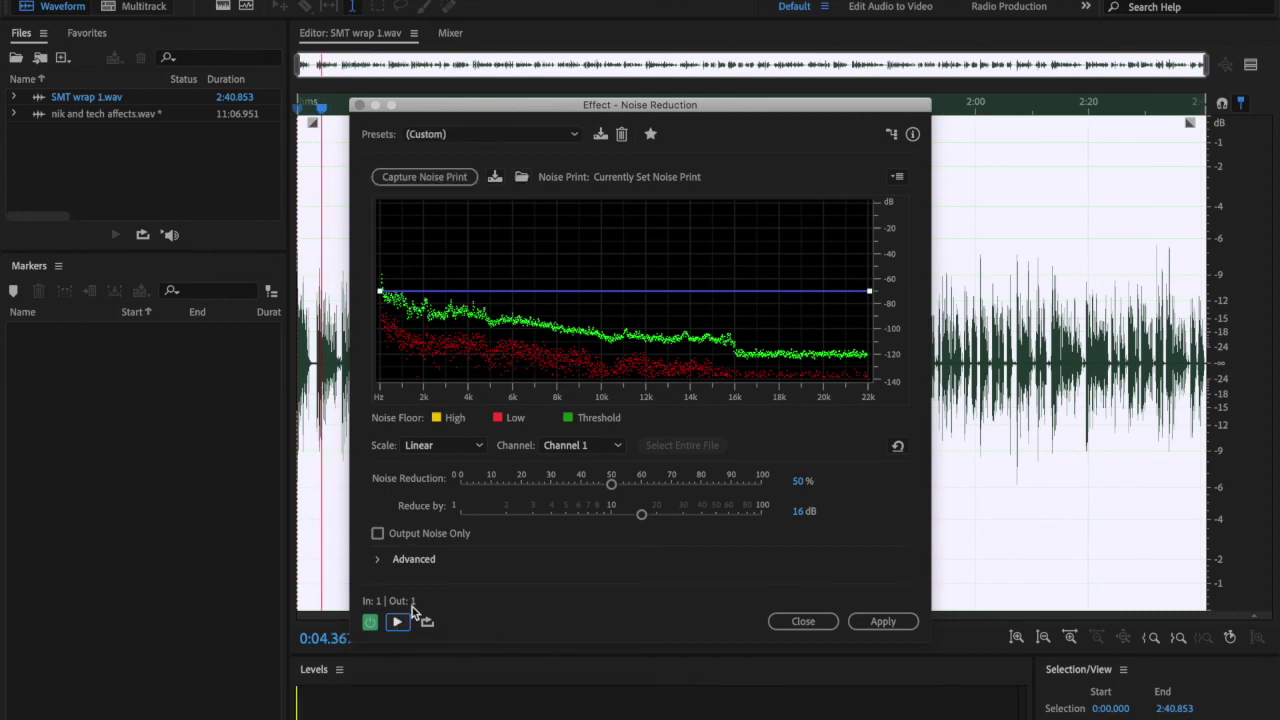
{"action": "left_click", "coordinate": [885, 621]}
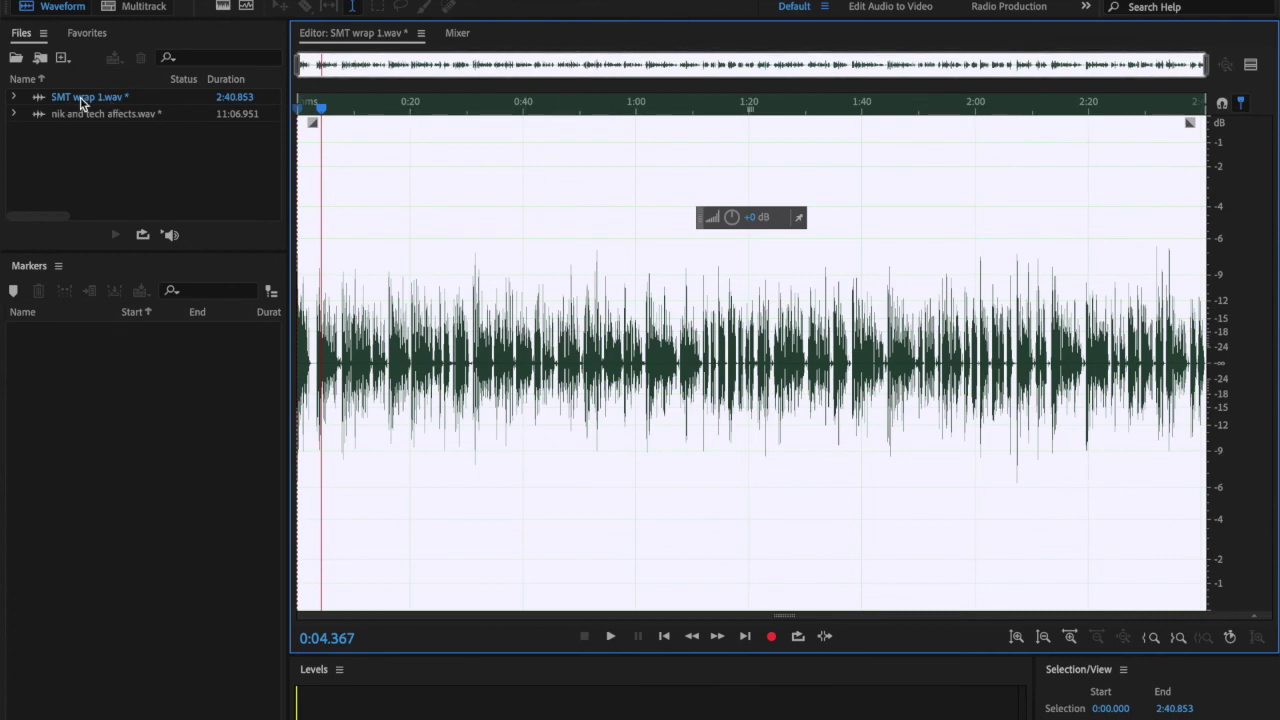
Save the noise-reduced SMT wrap 1.wav with File > Save.
{"action": "left_click", "coordinate": [165, 0]}
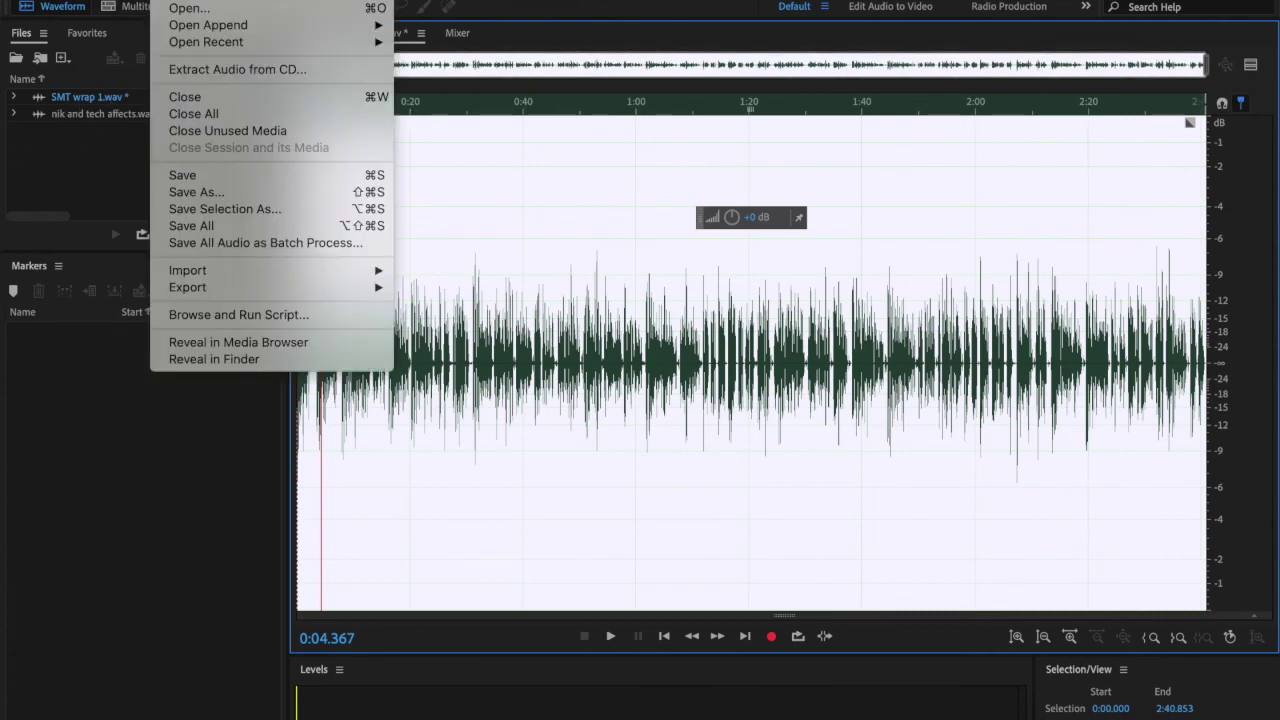
{"action": "left_click", "coordinate": [183, 176]}
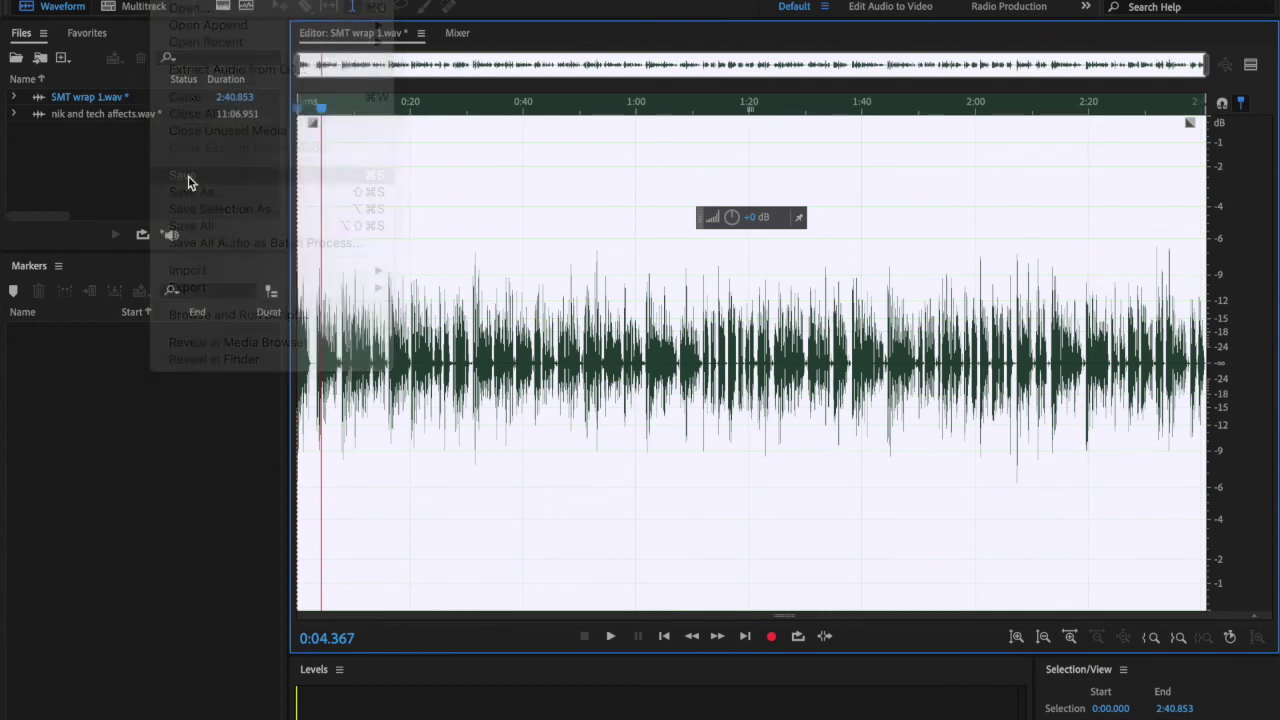